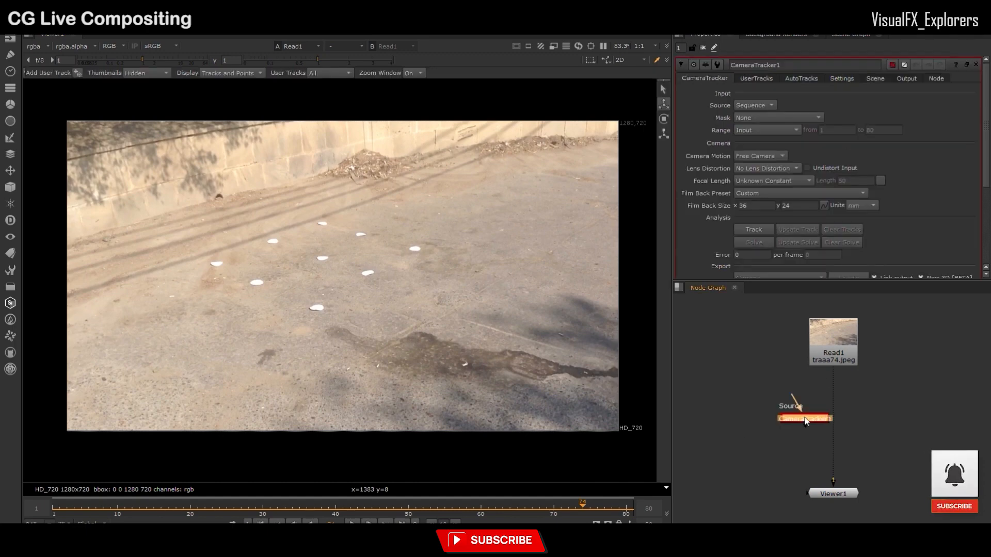
Insert the CameraTracker between the footage and the viewer, and set it to 230 features with refined feature locations
left_click_drag(805, 419, 832, 423)
left_click(842, 78)
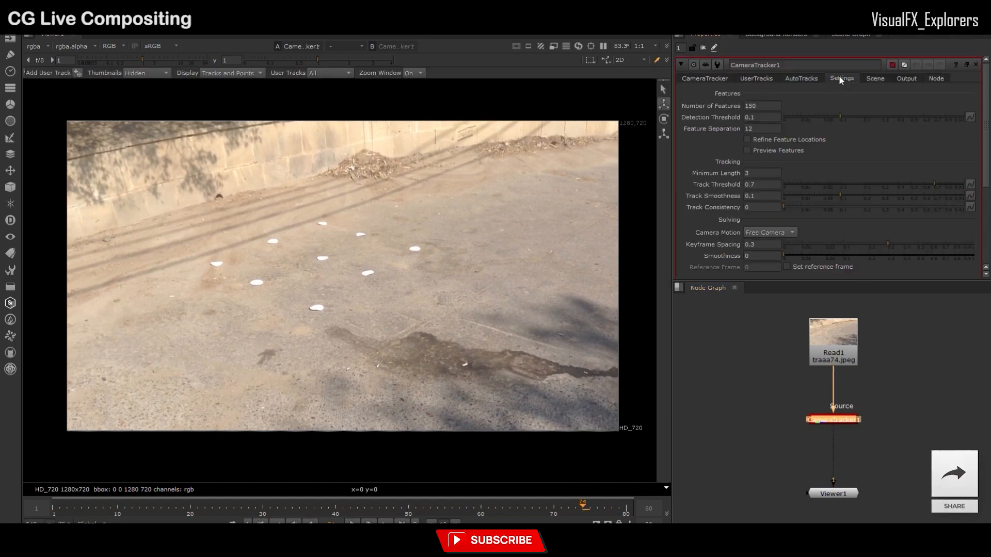
double_click(761, 106)
type("230")
left_click(746, 149)
Track the whole footage sequence and solve the camera
left_click(705, 78)
left_click(744, 230)
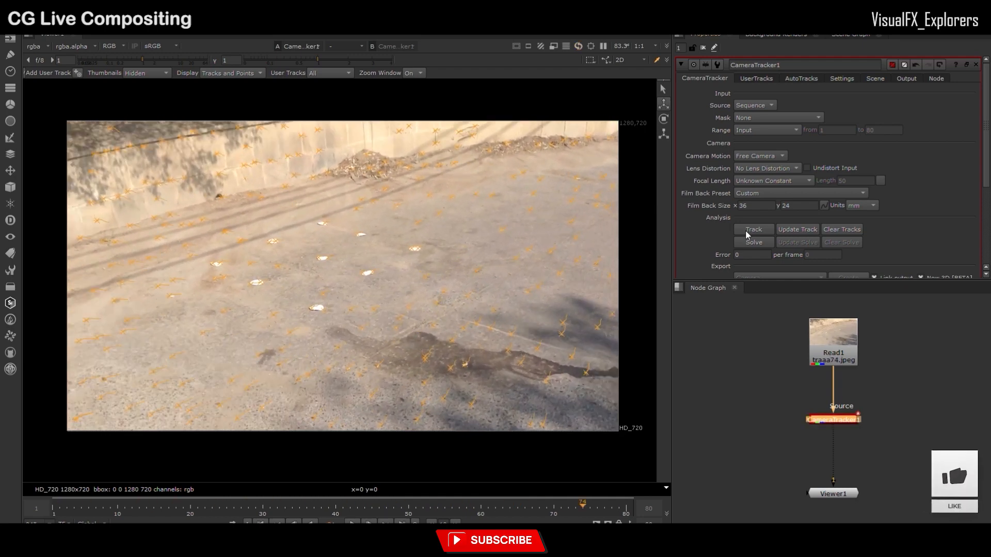
scroll(758, 214, "down", 1)
left_click(759, 214)
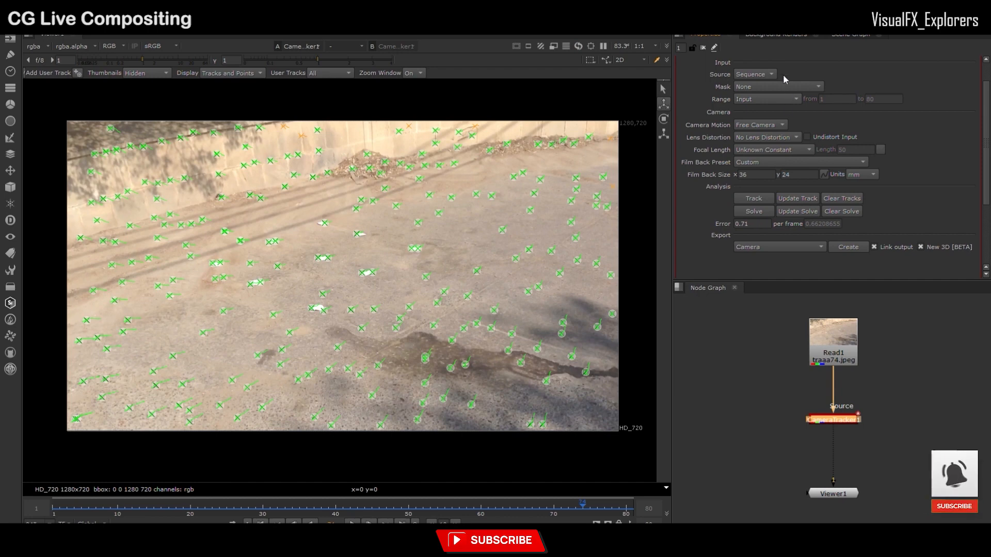
Examine the camera tracker's solving settings and the error thresholds of its automatic tracks
scroll(805, 155, "up", 1)
left_click(839, 80)
scroll(705, 207, "down", 2)
scroll(706, 207, "up", 2)
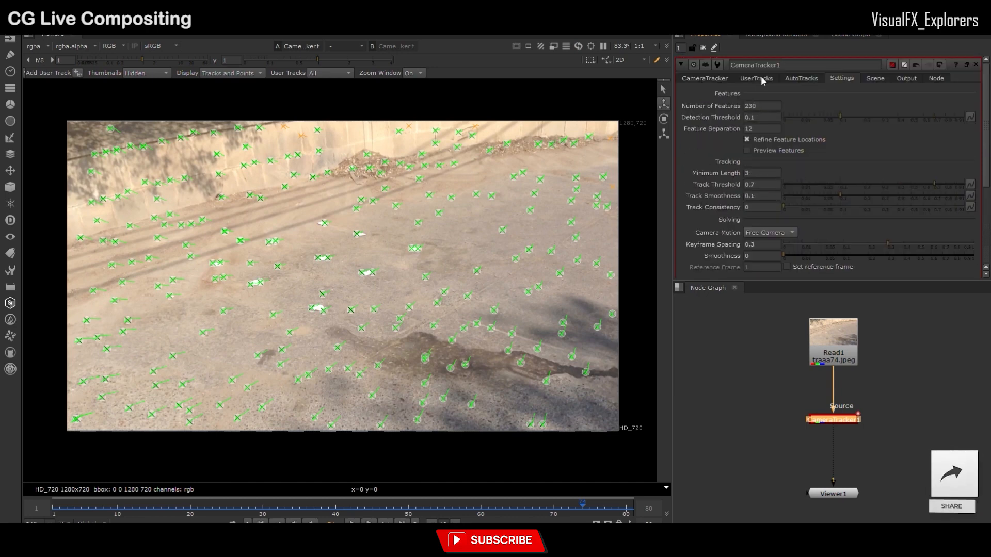
left_click(793, 80)
scroll(794, 154, "down", 2)
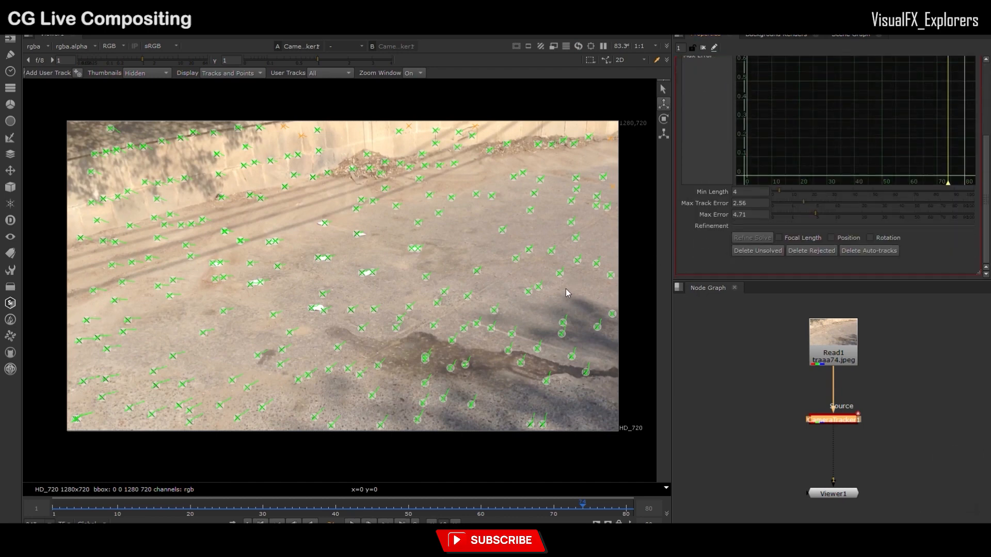
middle_click_drag(833, 408, 824, 382)
scroll(686, 88, "up", 2)
left_click(698, 79)
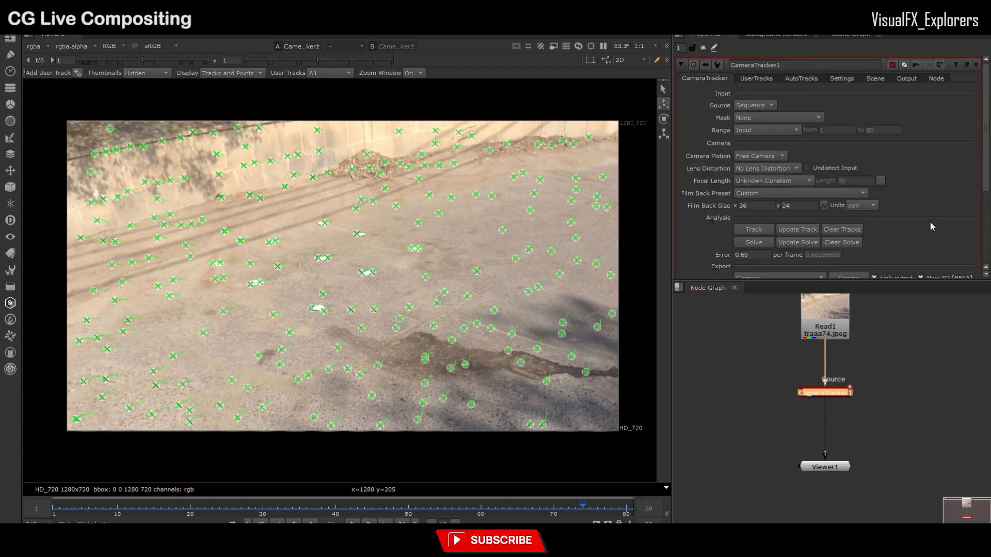
Export the solved track as a Scene with New 3D turned off and the output linked
left_click_drag(984, 160, 986, 235)
left_click(797, 155)
left_click(779, 184)
scroll(704, 81, "up", 3)
scroll(772, 200, "down", 2)
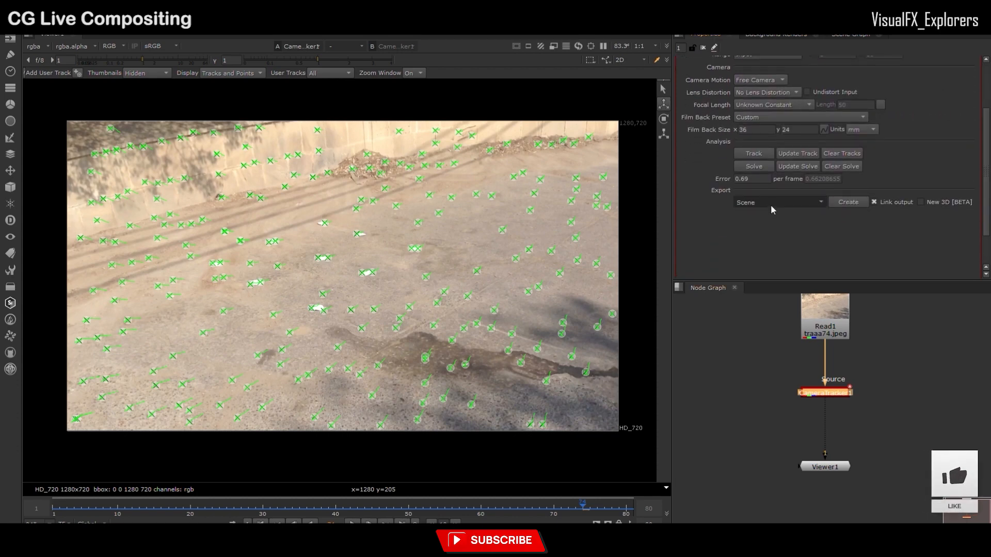
left_click(848, 202)
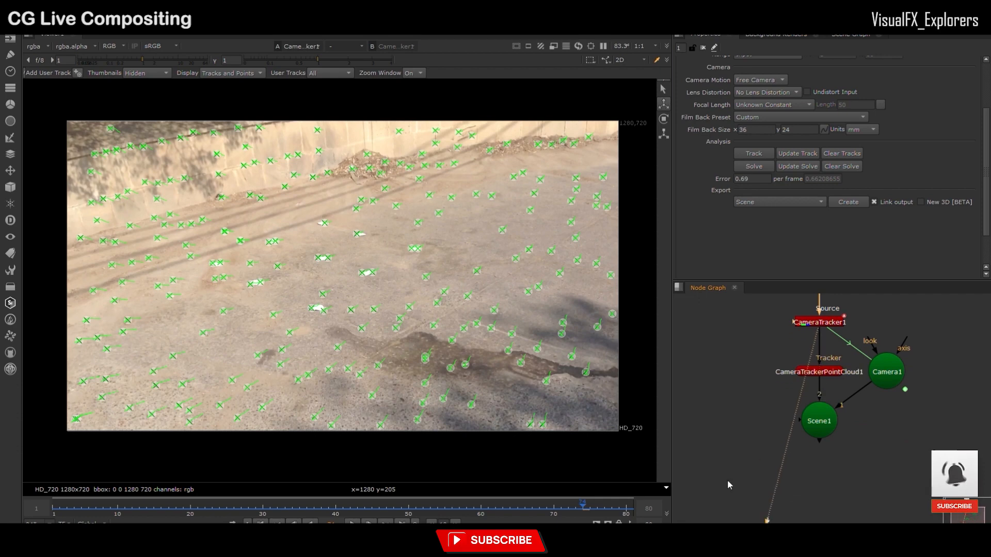
Select the track points around the white markers on the road and set them as the ground plane
left_click_drag(276, 223, 441, 316)
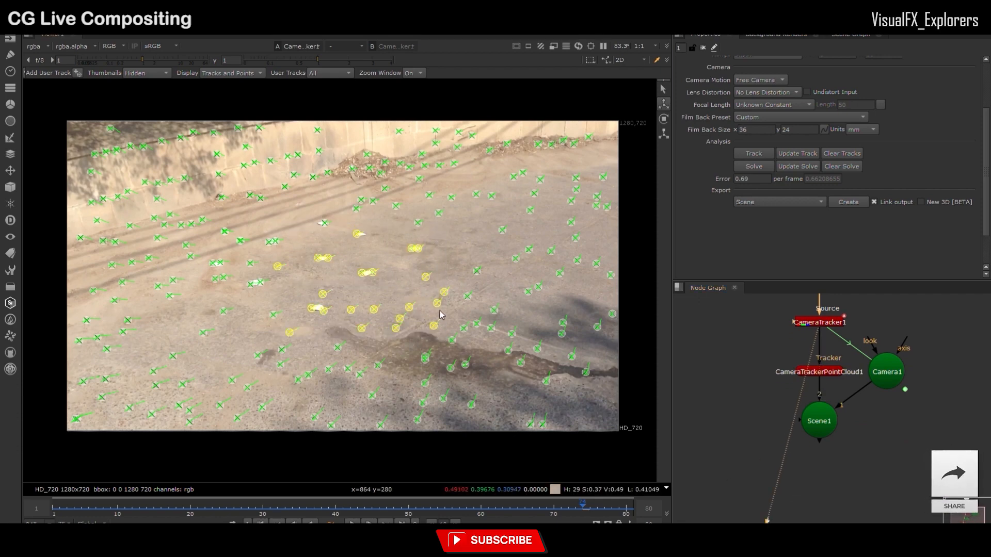
scroll(816, 367, "down", 2)
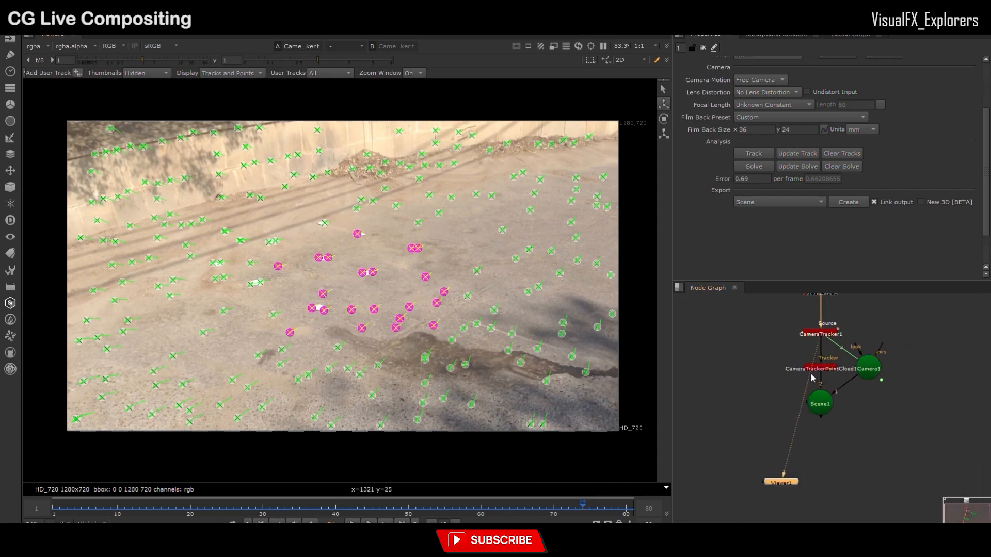
middle_click_drag(795, 386, 769, 410)
Create a second viewer connected to Scene1 and inspect the camera and point cloud in 3D
left_click_drag(897, 493, 847, 486)
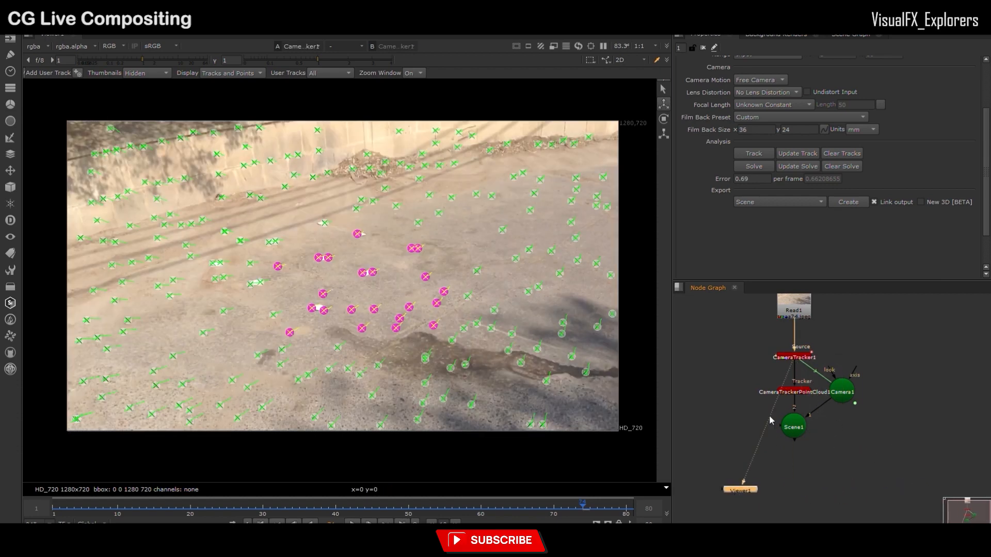
key("ctrl+i")
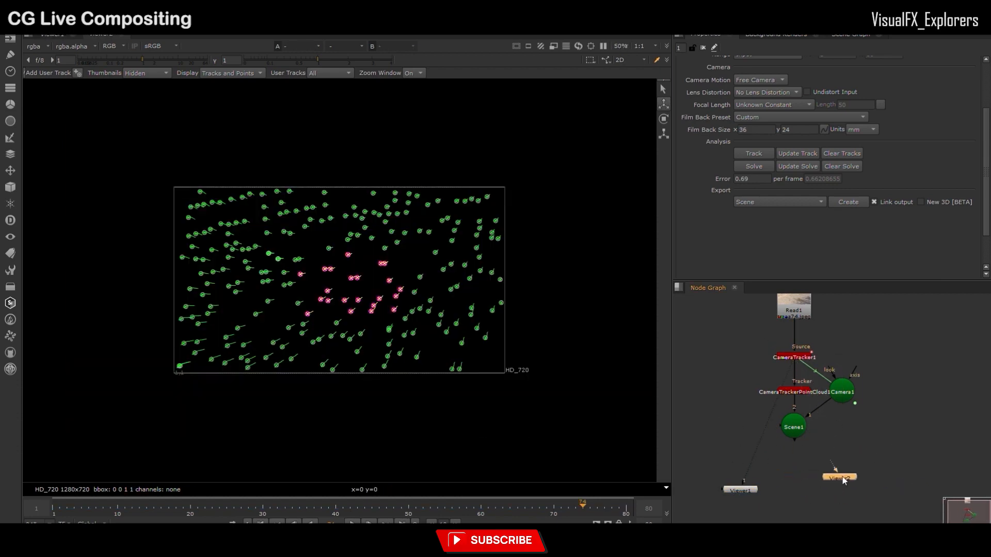
left_click_drag(813, 478, 849, 479)
left_click_drag(399, 330, 188, 289, "ctrl")
scroll(380, 292, "up", 4)
left_click_drag(380, 292, 409, 351, "ctrl")
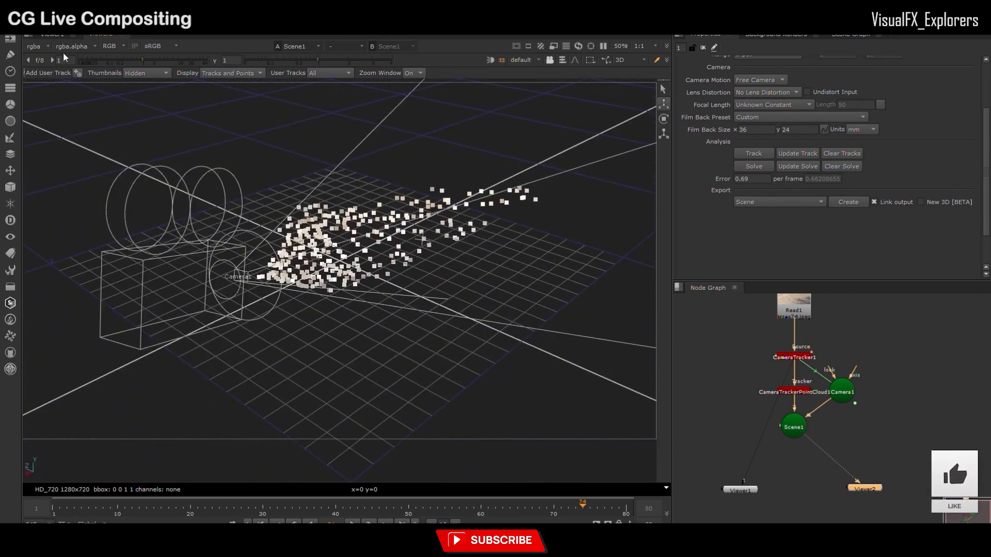
Arrange the two viewers side by side, with the tracked footage next to the 3D scene
left_click(121, 34)
scroll(210, 302, "down", 3)
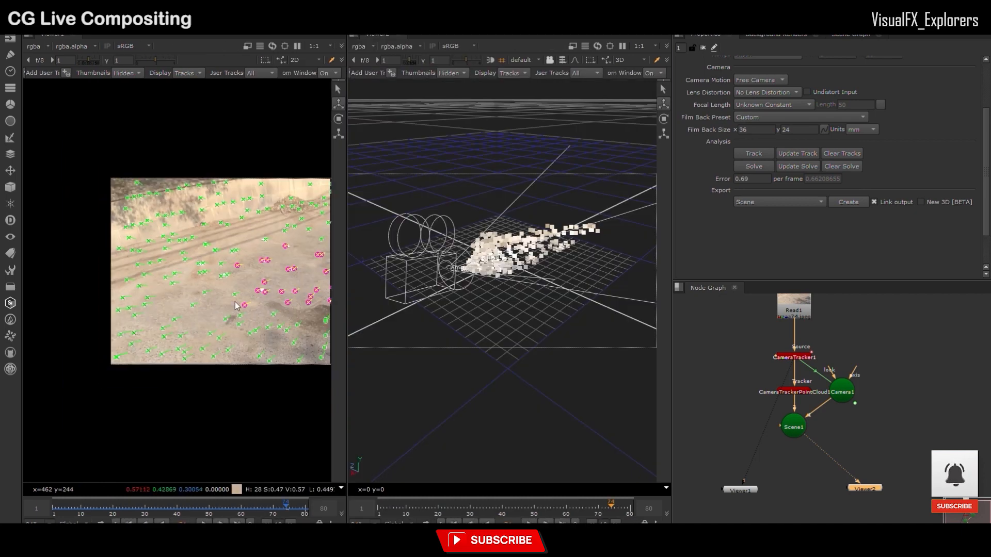
middle_click_drag(210, 303, 137, 325)
left_click_drag(346, 364, 377, 363)
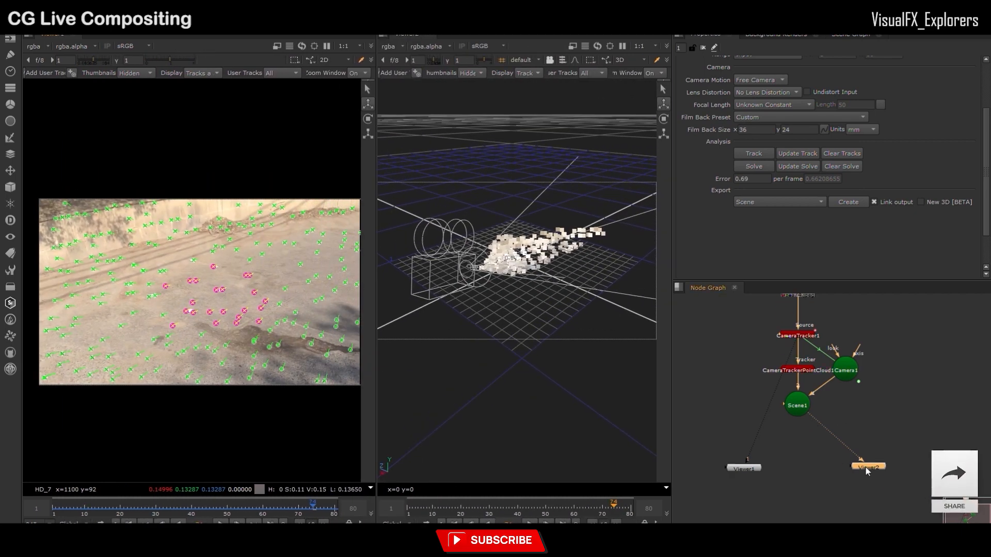
Tidy the node graph by aligning Viewer2 under Scene1 and routing Camera1 into Scene1 through a dot
scroll(796, 515, "up", 3)
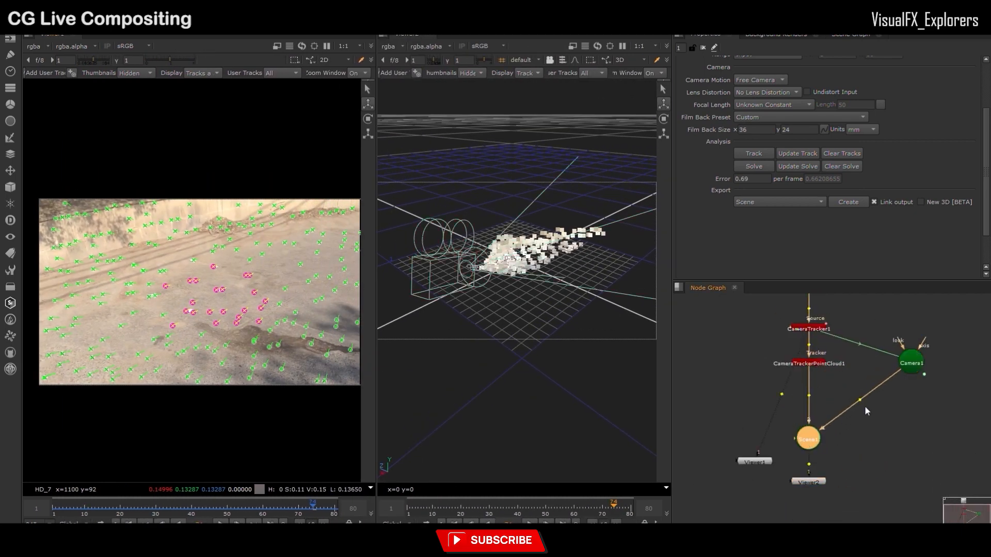
scroll(816, 379, "down", 3)
left_click_drag(864, 366, 867, 355)
scroll(862, 356, "up", 3)
middle_click_drag(859, 357, 899, 342)
middle_click_drag(797, 410, 805, 398)
Add a Card connected to Scene1 and rotate it 90 degrees about X so it lies flat
left_click_drag(767, 457, 700, 487)
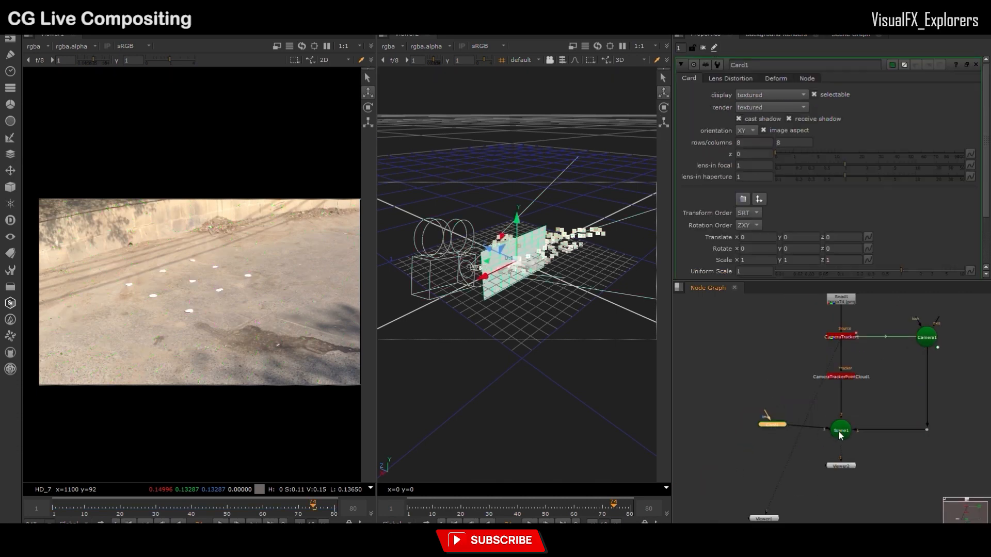
left_click(742, 353)
middle_click_drag(841, 465, 834, 425)
left_click_drag(833, 427, 834, 476)
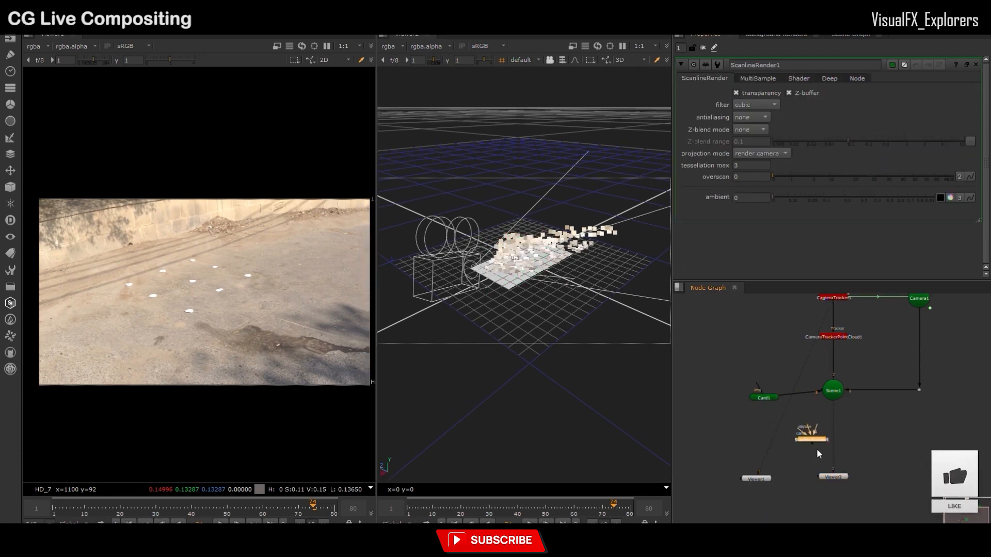
Add a ScanlineRender node with Scene1 as its object input and Camera1 as its camera input
left_click_drag(811, 423, 832, 392)
left_click_drag(811, 439, 918, 390)
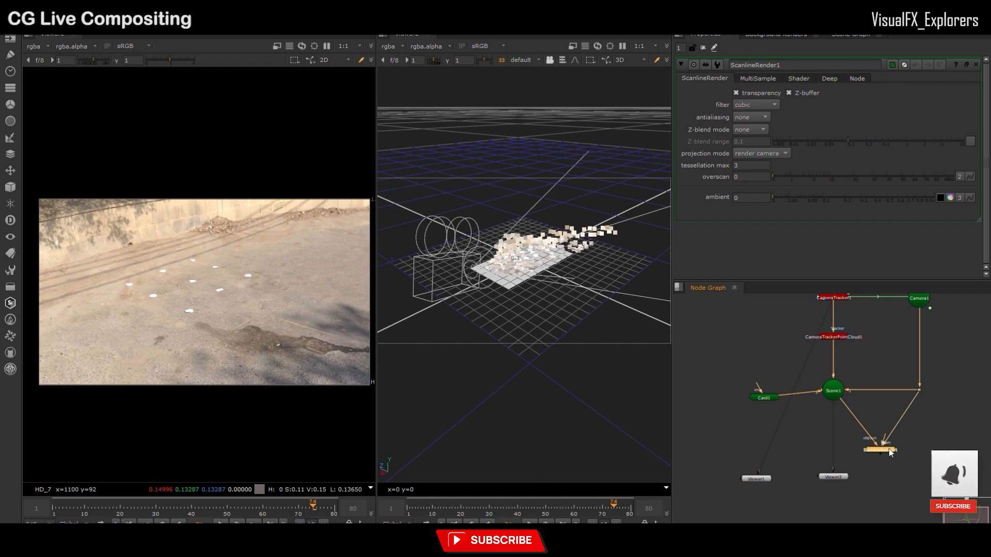
left_click_drag(924, 468, 924, 474)
middle_click_drag(834, 451, 822, 410)
Connect Viewer1 to the ScanlineRender output and rearrange the surrounding nodes into straight lines
scroll(822, 410, "down", 1)
left_click_drag(790, 352, 891, 430)
middle_click_drag(900, 455, 855, 478)
left_click_drag(714, 394, 705, 387)
scroll(844, 465, "up", 2)
left_click_drag(770, 457, 716, 466)
left_click_drag(770, 435, 761, 454)
scroll(866, 445, "up", 2)
Connect Read1 as the ScanlineRender background and route the connection around the graph with dots
left_click_drag(851, 438, 755, 312)
scroll(777, 334, "down", 3)
left_click_drag(789, 409, 869, 334, "ctrl")
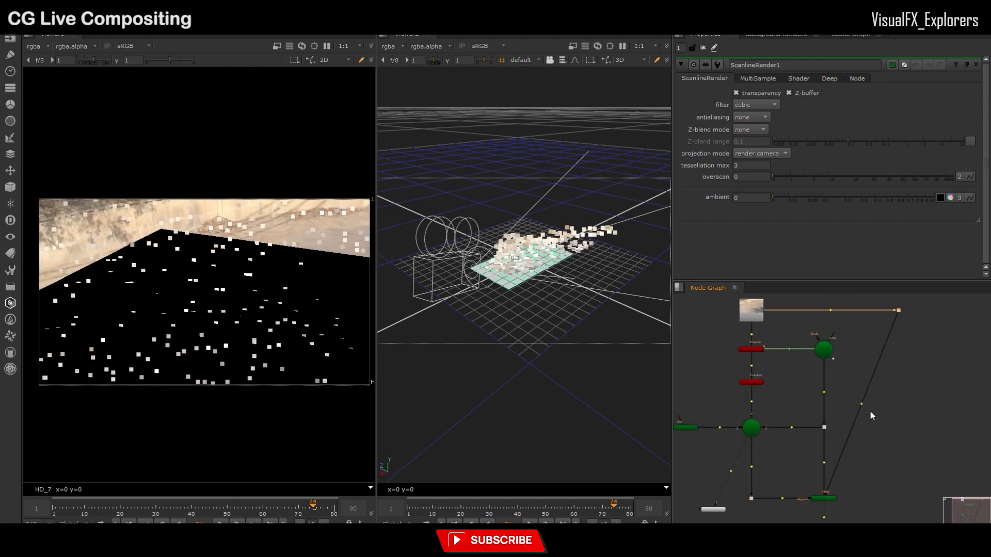
left_click_drag(897, 496, 896, 499)
middle_click_drag(805, 454, 842, 419)
Set the uniform scale of Card1 to 0.36
scroll(737, 403, "up", 2)
double_click(721, 391)
left_click_drag(877, 271, 873, 268)
left_click_drag(496, 295, 547, 304, "ctrl")
Rotate Card1 to -17 degrees about Y and move it over the white ground markers, checking it at frame 1
left_click_drag(195, 325, 215, 279)
scroll(792, 253, "down", 20)
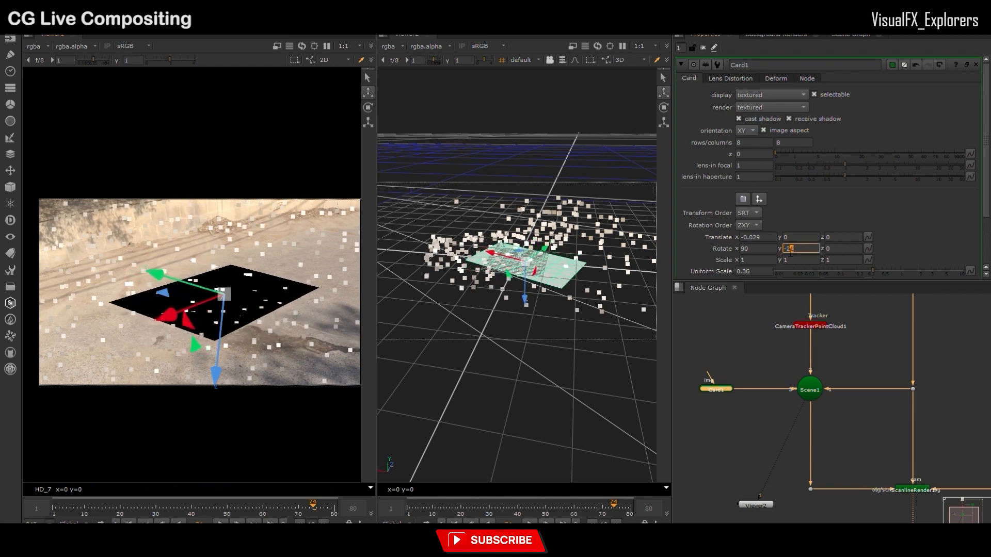
left_click_drag(162, 278, 123, 269)
scroll(794, 253, "up", 2)
left_click_drag(127, 266, 120, 264)
mouse_move(69, 508)
left_mouse_down()
mouse_move(333, 510)
mouse_move(54, 514)
left_mouse_up()
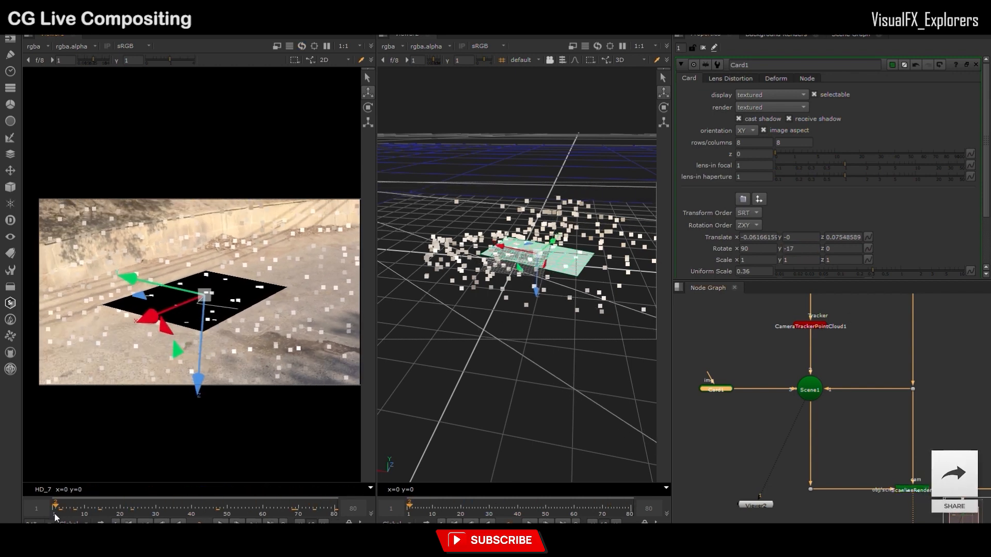
Move Card1 and Viewer2 aside to make room in the node graph beside Scene1
scroll(849, 401, "down", 4)
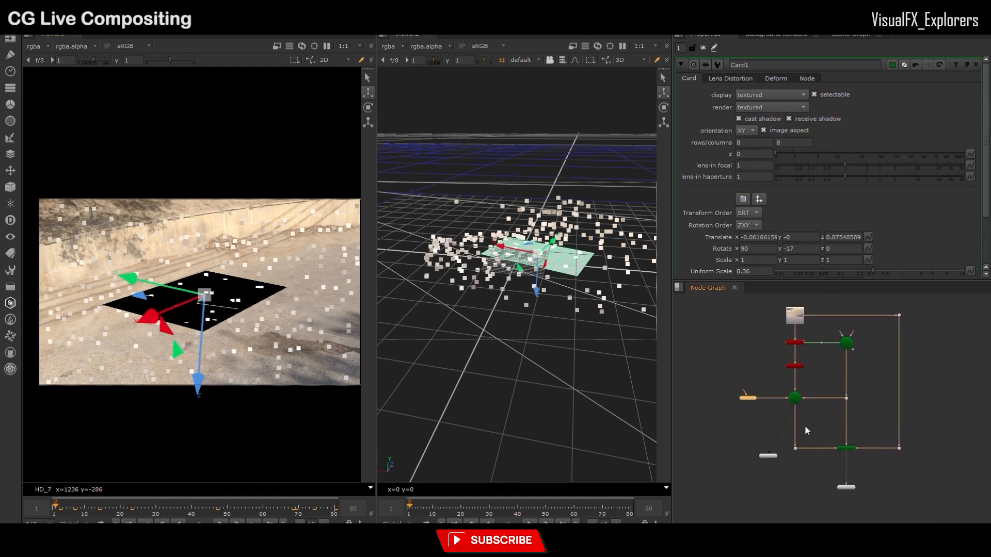
left_click(794, 464)
left_click_drag(752, 398, 734, 398)
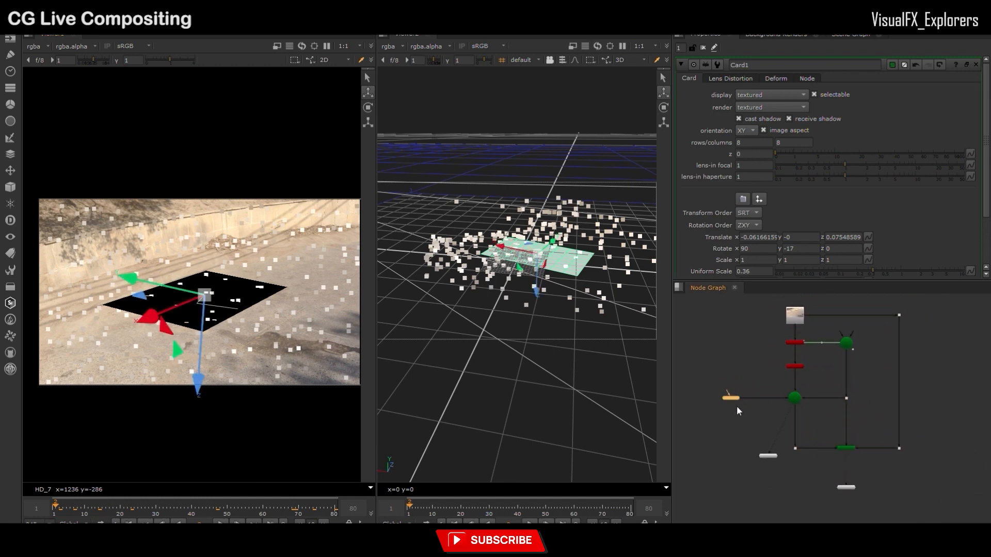
scroll(784, 443, "up", 3)
left_click_drag(767, 436, 829, 472)
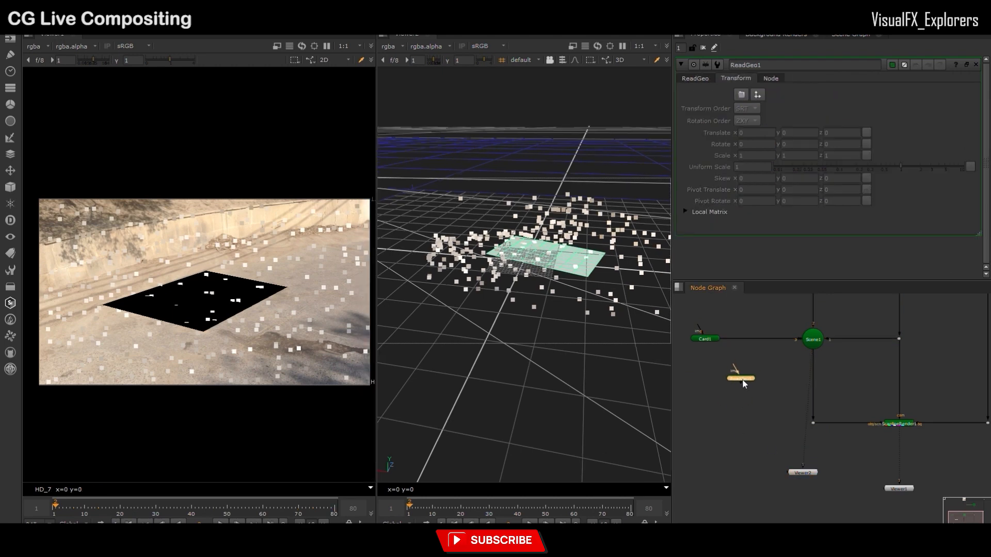
Place a new ReadGeo node below Card1 and connect it to Scene1 through a dot
left_click_drag(742, 382, 702, 437)
middle_click_drag(748, 414, 804, 400)
left_click_drag(807, 379, 811, 425, "ctrl")
left_click_drag(751, 424, 696, 424)
left_click_drag(812, 425, 737, 424)
middle_click_drag(737, 424, 790, 418)
left_click_drag(707, 391, 866, 443)
Load the model veuiaauga_LOD5.fbx into ReadGeo1 and frame it in the 3D viewer
left_click(736, 433)
left_click_drag(748, 420, 772, 421)
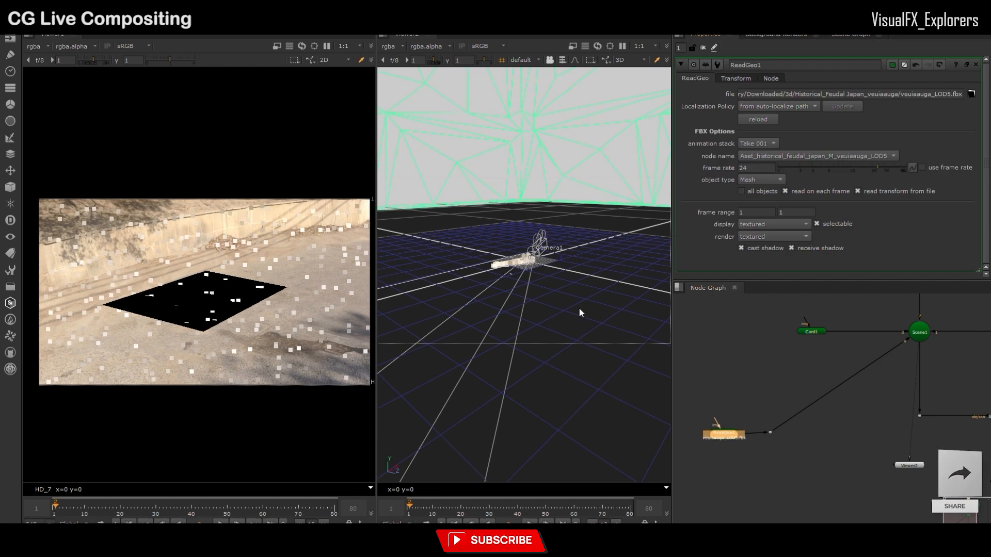
key("f")
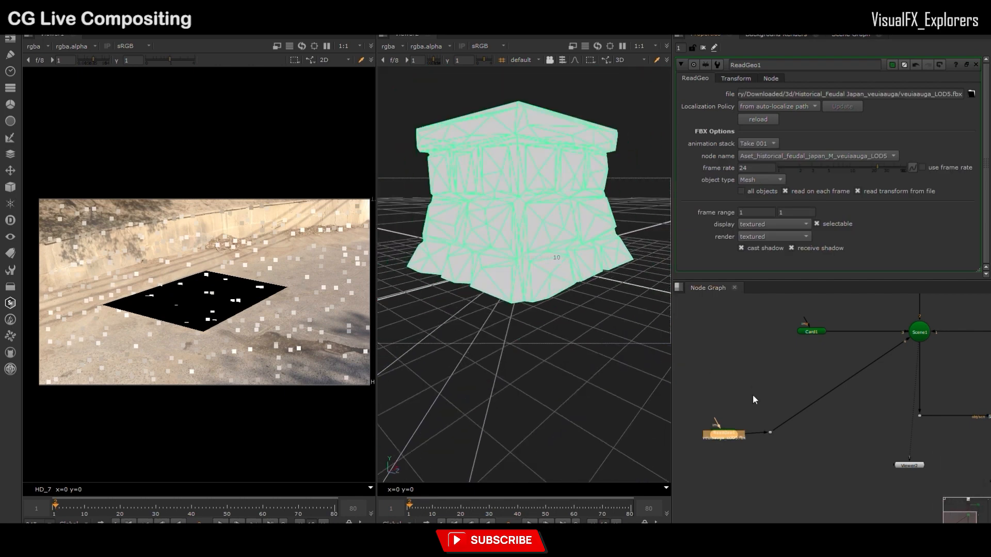
Scale the imported stone pedestal down to a uniform scale of 0.0013
left_click(736, 79)
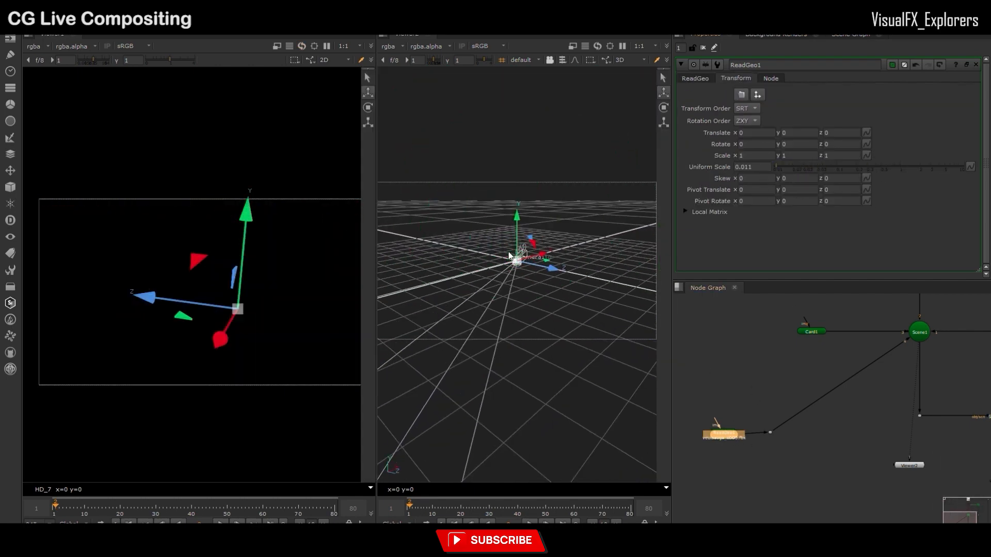
middle_click_drag(508, 256, 801, 208, "alt")
key("Down")
key("Down")
key("Down")
key("Down")
key("Down")
key("Down")
key("Down")
key("Down")
key("Down")
scroll(504, 258, "up", 10)
scroll(508, 277, "down", 5)
key("Down")
key("Down")
key("Down")
key("Down")
key("Down")
key("Down")
key("Down")
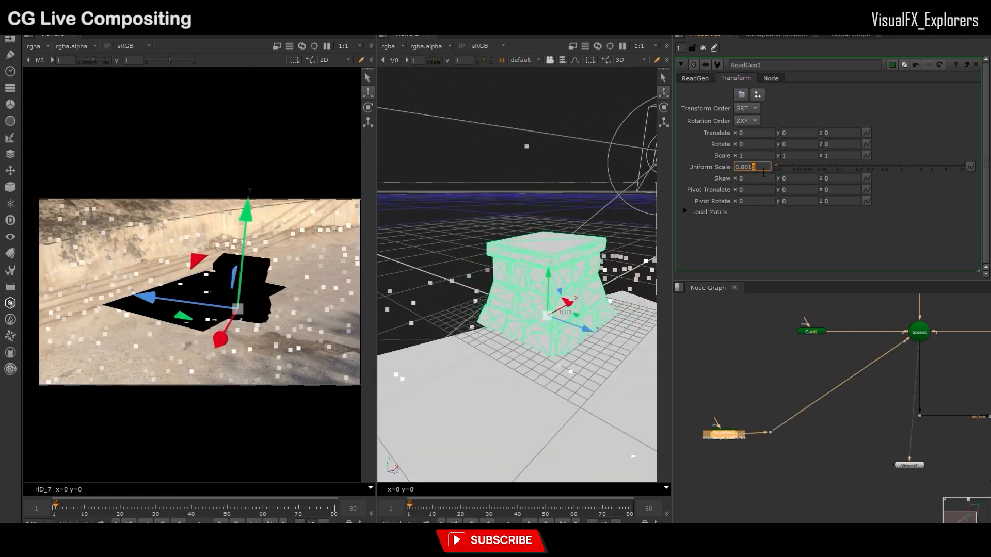
left_click_drag(558, 382, 506, 433, "ctrl")
scroll(545, 343, "down", 6)
Set the uniform scale of Card1 to 0.47 and reposition it beneath the pedestal
left_click(546, 346)
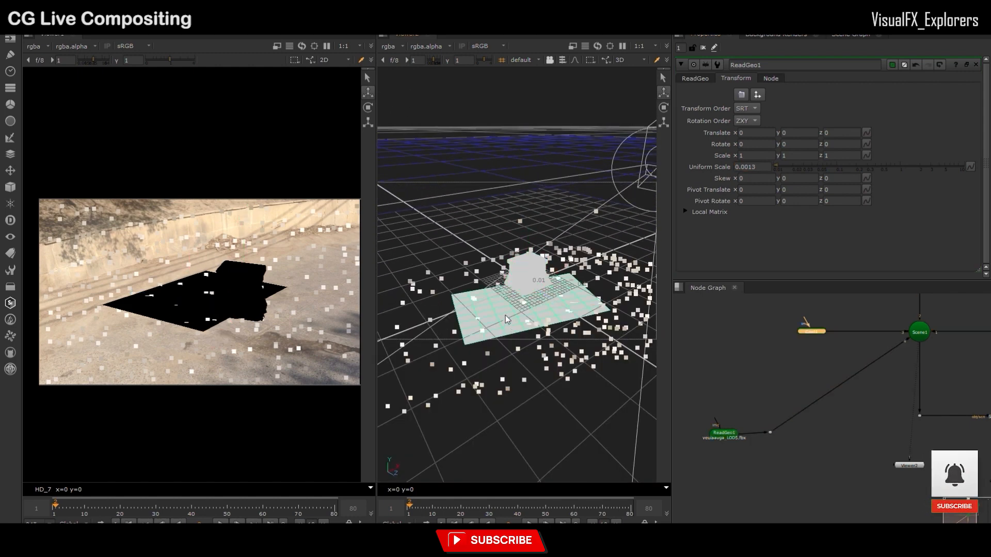
left_click(505, 314)
mouse_move(530, 313)
left_mouse_down()
mouse_move(518, 294)
mouse_move(529, 311)
left_mouse_up()
left_click_drag(872, 270, 880, 271)
mouse_move(545, 293)
left_mouse_down()
mouse_move(503, 317)
mouse_move(553, 299)
mouse_move(540, 304)
left_mouse_up()
left_click_drag(521, 361, 663, 343, "ctrl")
left_click_drag(471, 280, 484, 264)
Feed the pedestal's albedo texture into ReadGeo1 and scrub the timeline to check the match with the footage
left_click(764, 396)
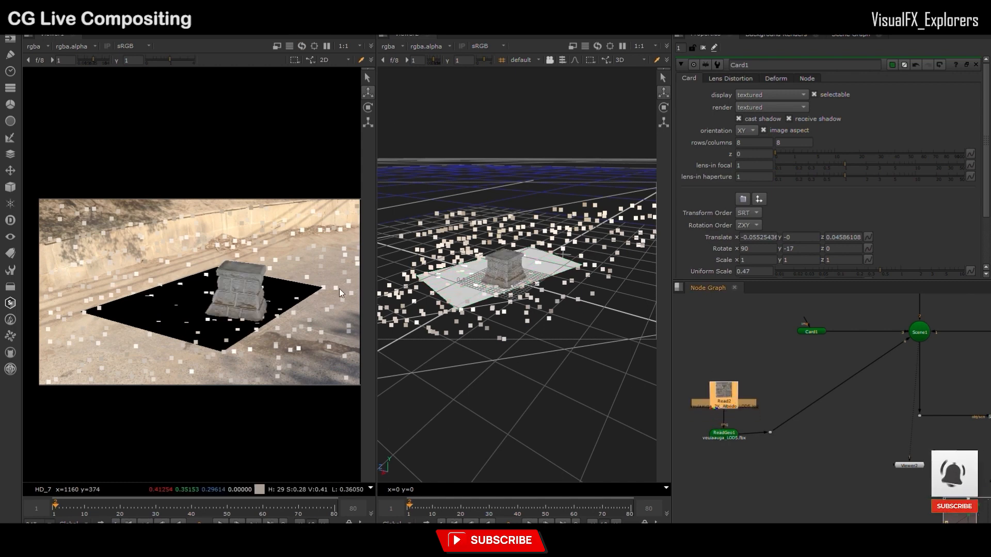
left_click(154, 511)
left_click_drag(154, 514, 53, 514)
Disable Card1 and CameraTrackerPointCloud1, and play back the shot with only the pedestal over the footage
left_click(811, 332)
key("d")
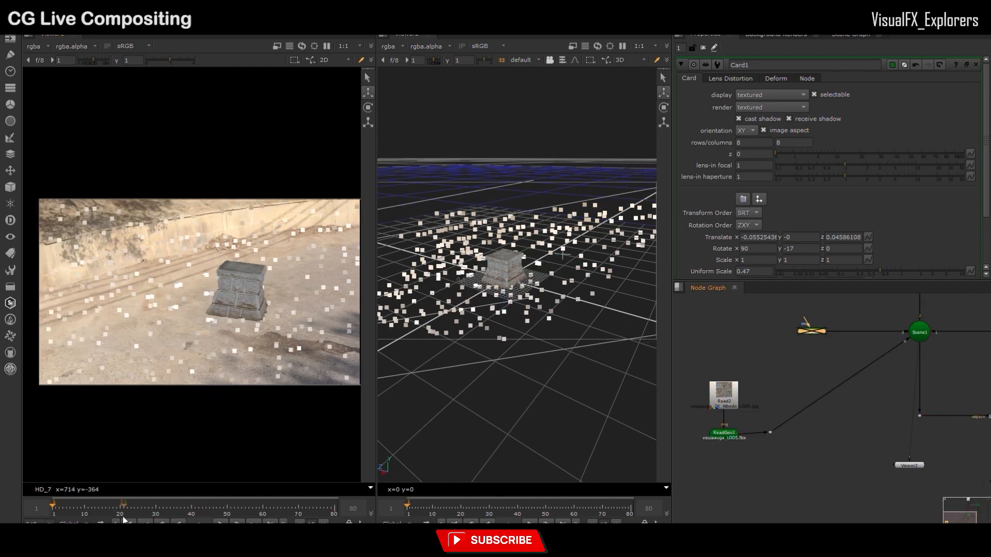
scroll(208, 336, "up", 2)
middle_click_drag(880, 437, 822, 511)
left_click(862, 343)
key("d")
scroll(240, 357, "down", 5)
scroll(240, 357, "up", 3)
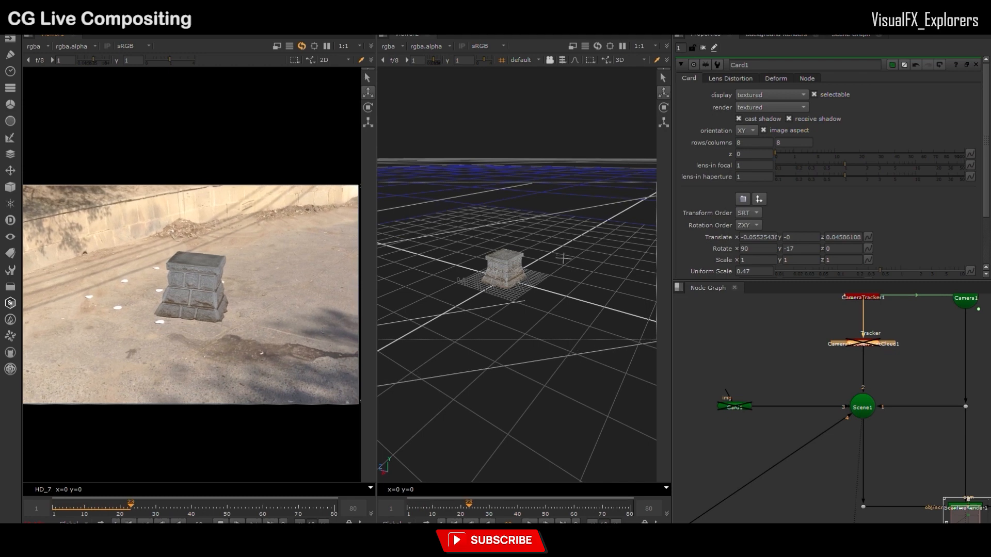
left_click_drag(94, 508, 52, 508)
Rotate the pedestal in ReadGeo1 to -22.3 degrees about Y
scroll(750, 400, "down", 2)
middle_click_drag(750, 401, 837, 340)
double_click(752, 430)
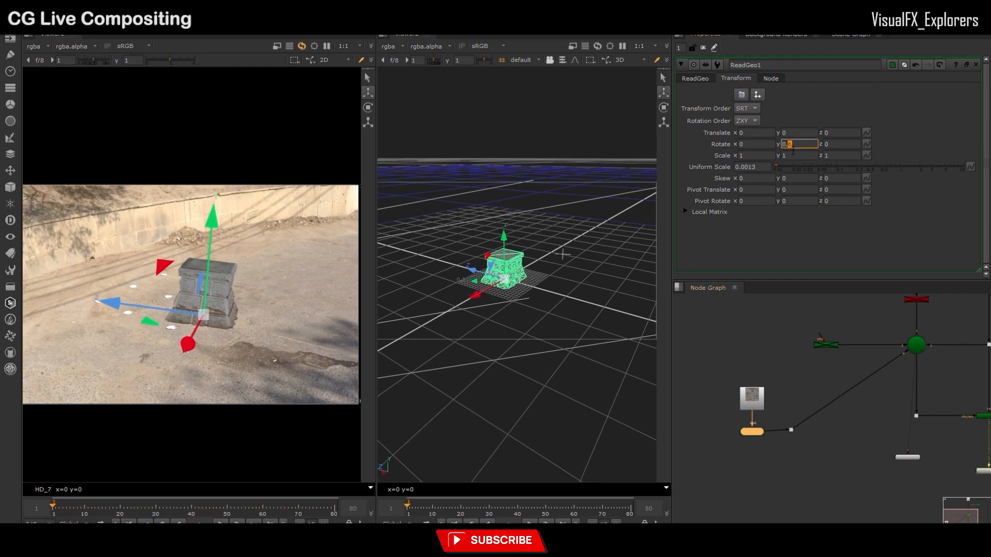
left_click(787, 147)
scroll(786, 147, "down", 20)
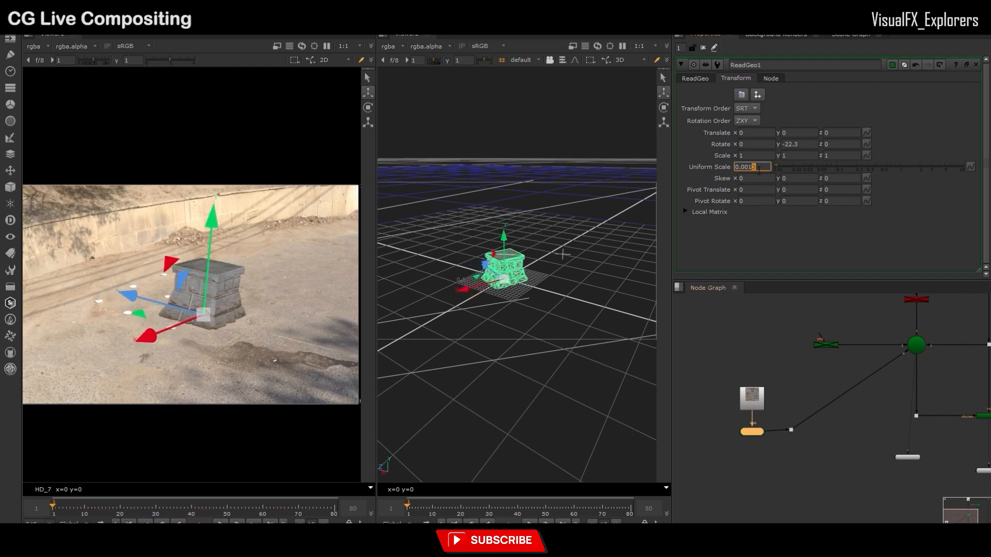
Set the pedestal's uniform scale to 0.0016 and Y rotation to -20.9 degrees in ReadGeo1, scrubbing the shot to check the match
scroll(758, 170, "up", 3)
mouse_move(53, 510)
left_mouse_down()
mouse_move(331, 513)
mouse_move(52, 509)
left_mouse_up()
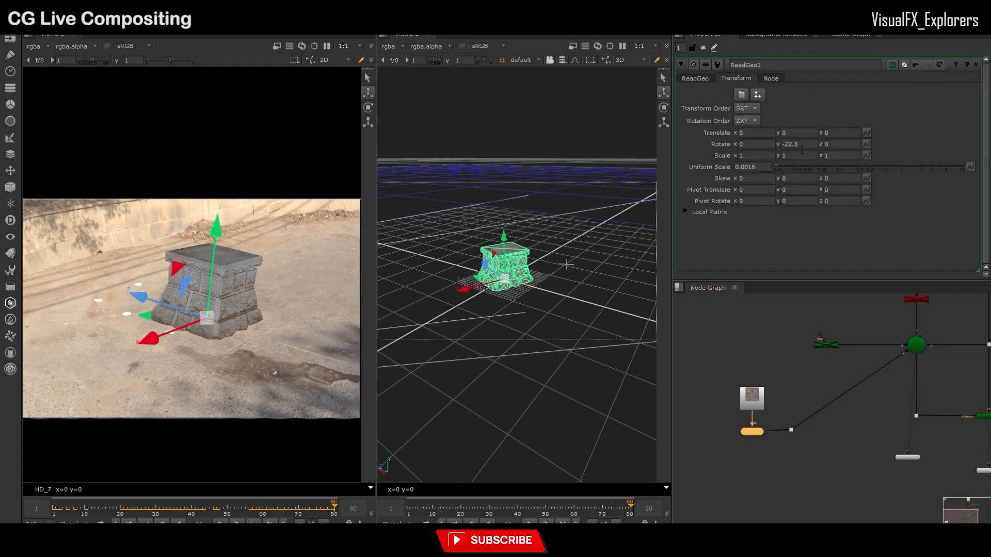
left_click(796, 145)
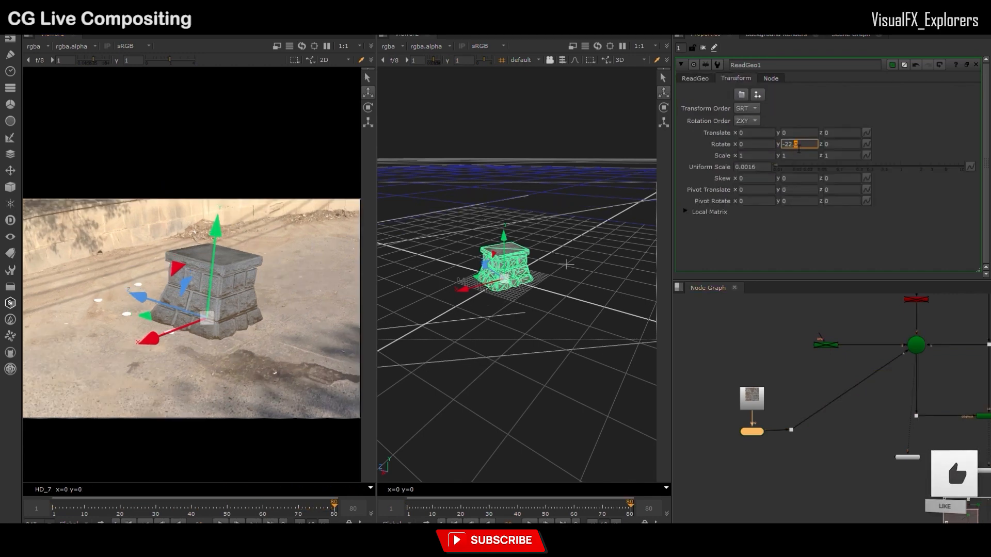
left_click_drag(299, 510, 53, 514)
scroll(517, 315, "up", 4)
left_click_drag(503, 382, 532, 345, "ctrl")
scroll(533, 345, "down", 4)
scroll(728, 398, "down", 4)
Tidy the pedestal nodes, add a Light node and connect it to Scene1
left_click(858, 432)
scroll(875, 427, "up", 2)
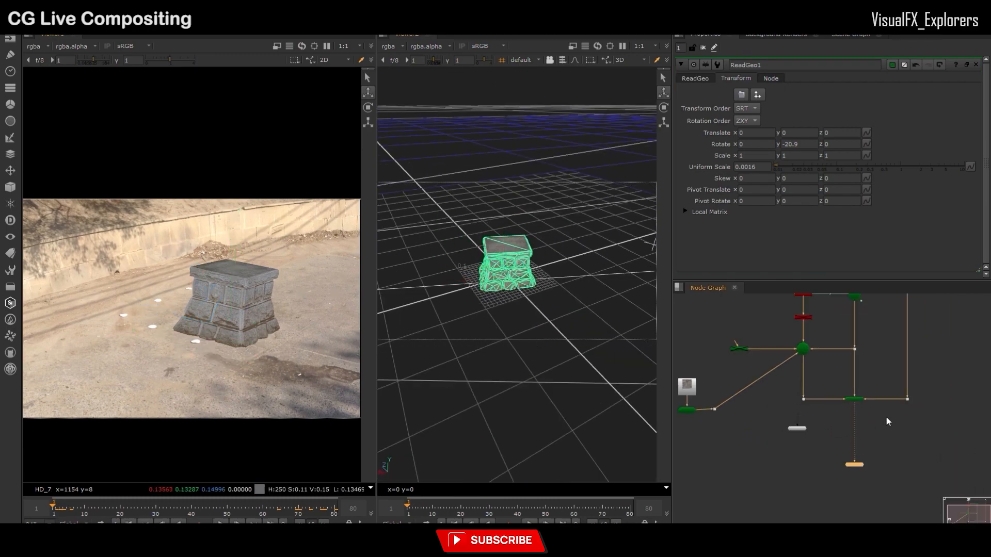
scroll(753, 367, "up", 2)
middle_click_drag(753, 366, 791, 434)
scroll(692, 447, "up", 1)
middle_click_drag(691, 446, 750, 427)
left_click_drag(715, 418, 853, 506)
left_click_drag(765, 487, 805, 487)
left_click(842, 483)
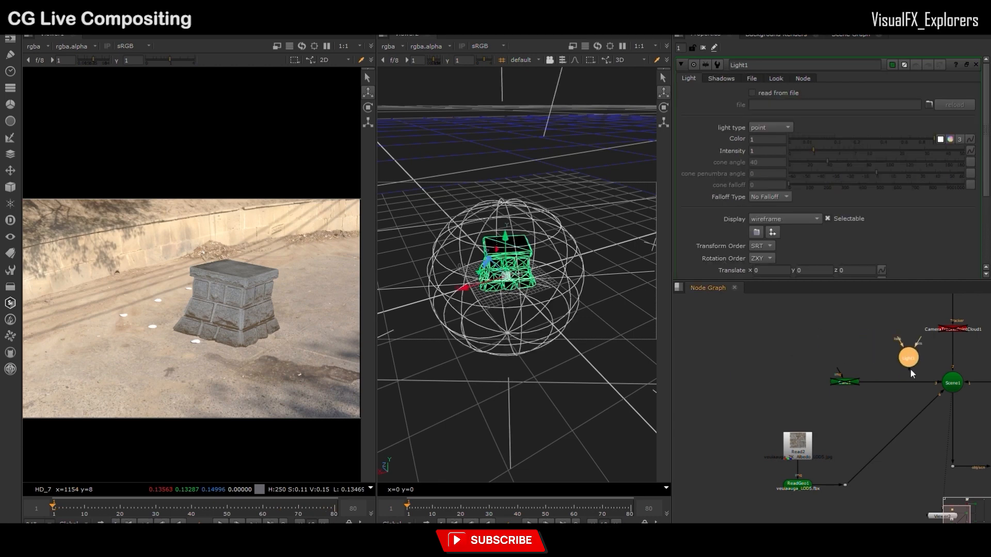
left_click_drag(910, 370, 947, 381)
left_click_drag(908, 357, 834, 346)
Change Light1 to a spot light, then move and rotate it so it shines on the pedestal's front
left_click(770, 127)
left_click(772, 148)
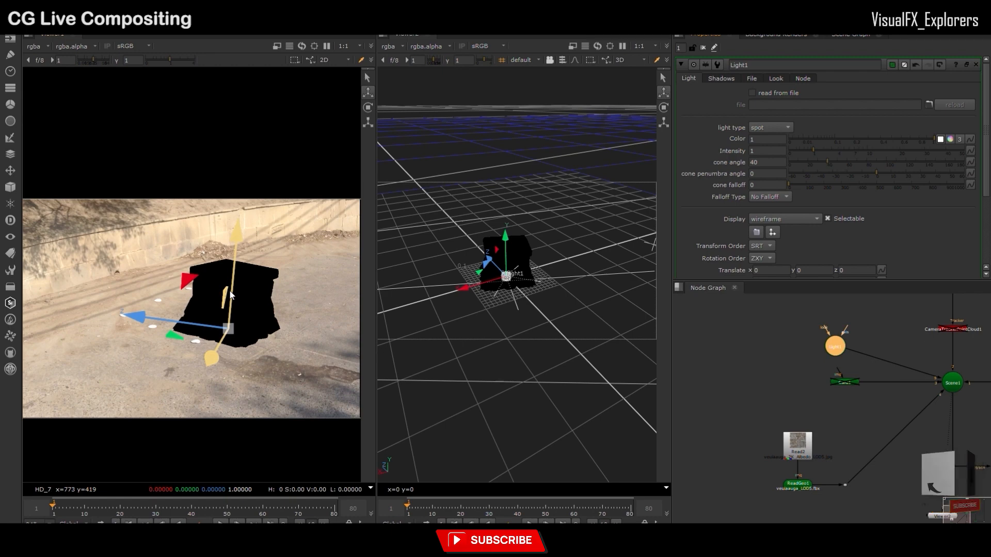
left_click_drag(507, 252, 464, 201)
key("ctrl")
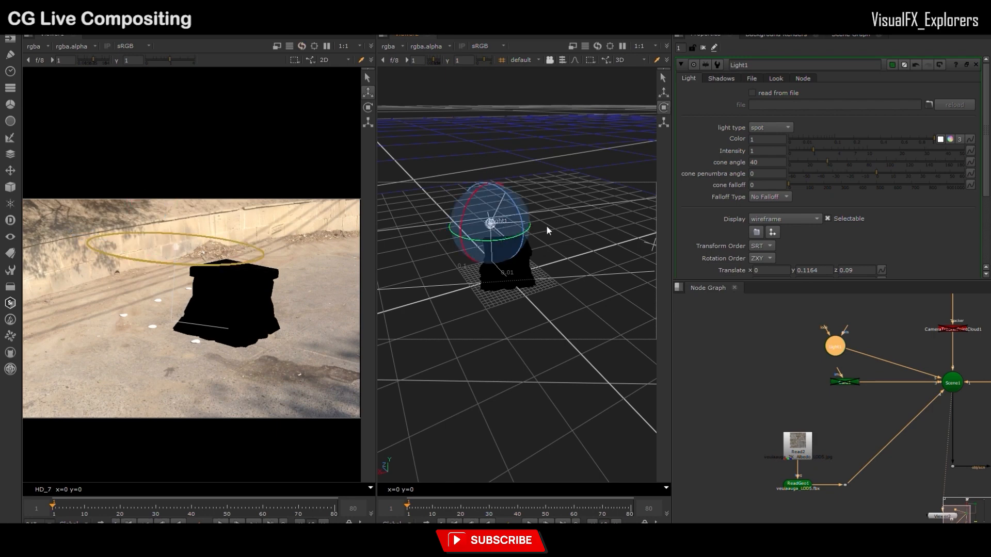
left_click_drag(509, 228, 387, 380)
mouse_move(446, 346)
left_mouse_down("ctrl")
mouse_move(474, 333)
mouse_move(458, 334)
left_mouse_up("ctrl")
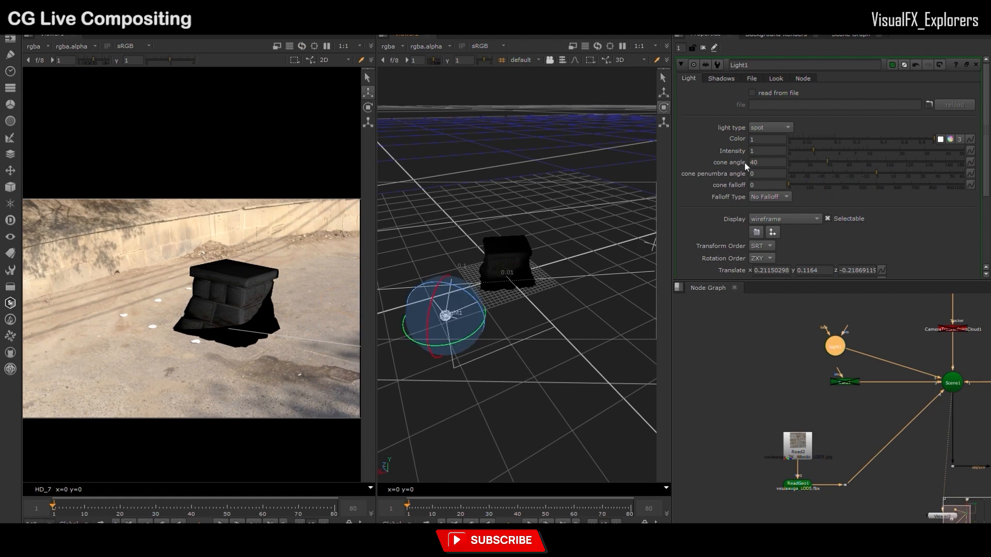
Set Light1's cone angle to 90 and raise its intensity to 5.9
type("90")
key("Return")
left_click(769, 140)
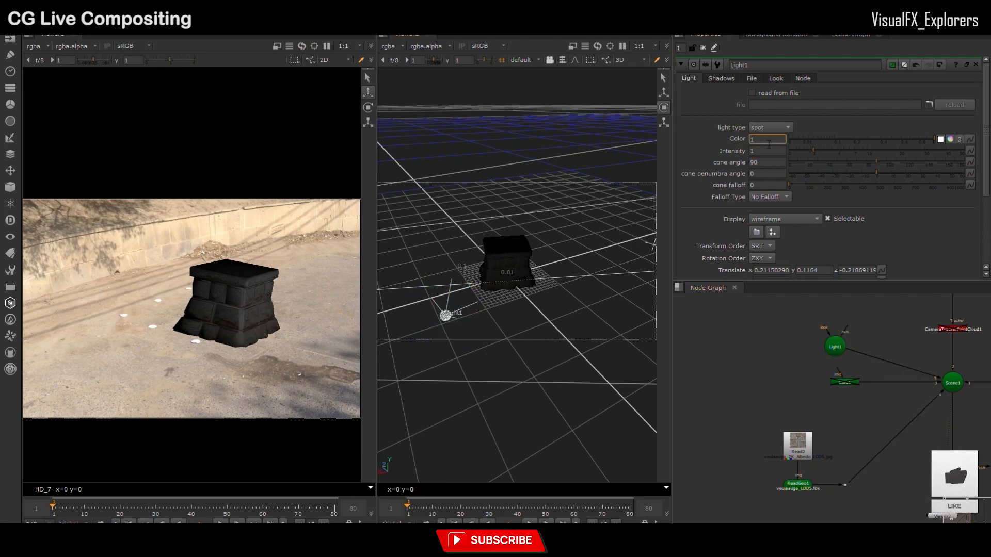
key("Up")
key("Up")
key("Up")
key("Up")
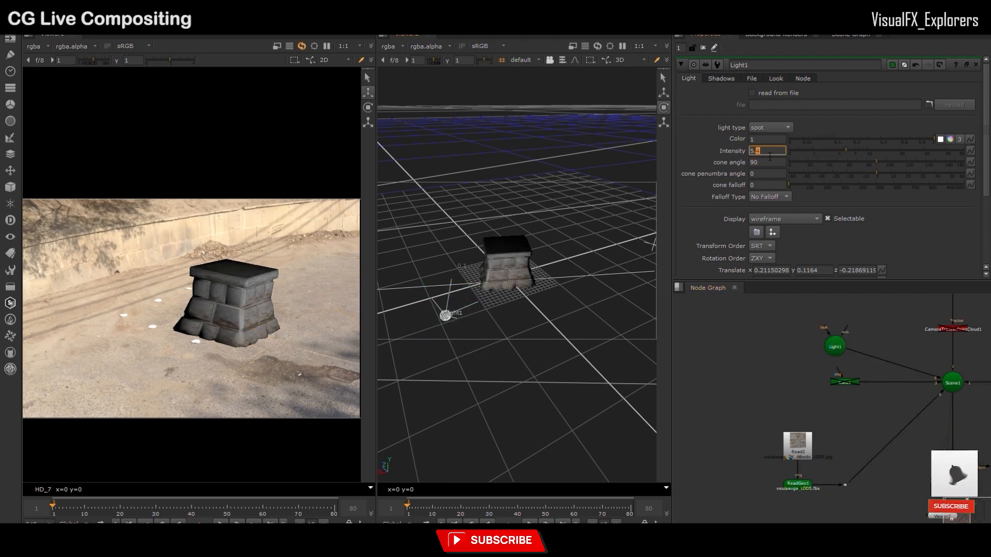
Raise Light1 above the pedestal's height and shift it in the scene to about 0.205, 0.223, -0.247
left_click(443, 316)
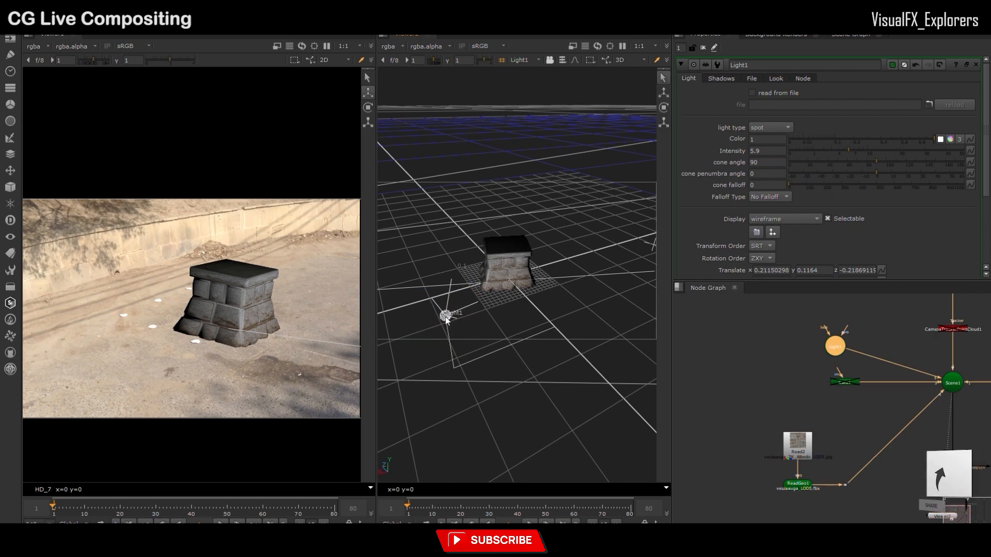
left_click(476, 301)
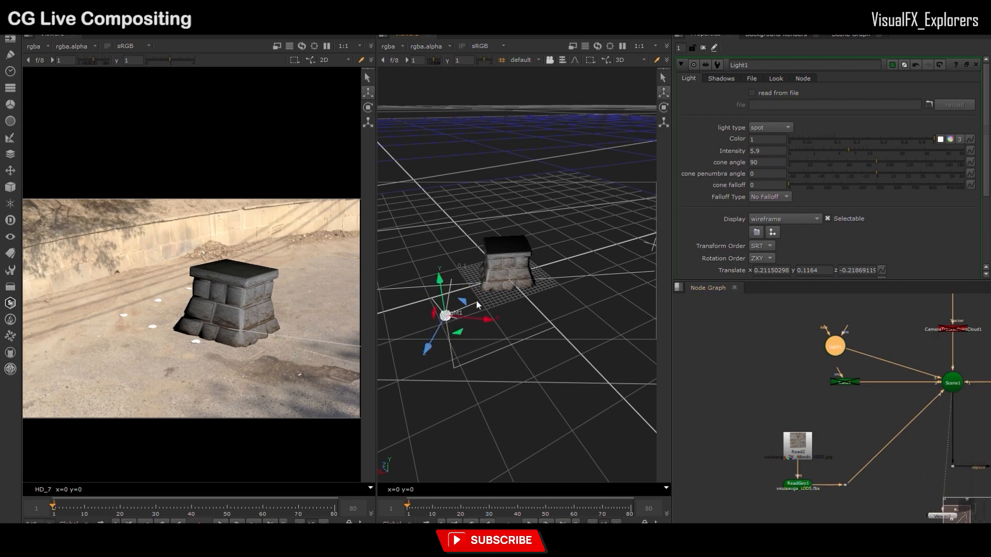
left_click_drag(474, 318, 513, 242)
left_click_drag(444, 318, 365, 323, "ctrl")
left_click_drag(616, 194, 558, 232, "ctrl")
left_click_drag(554, 196, 558, 224)
left_click_drag(572, 257, 625, 230)
Raise Light1's intensity to 8.9 and tint it warm with color values 1.136667, 0.986667, 0.876667
left_click(761, 152)
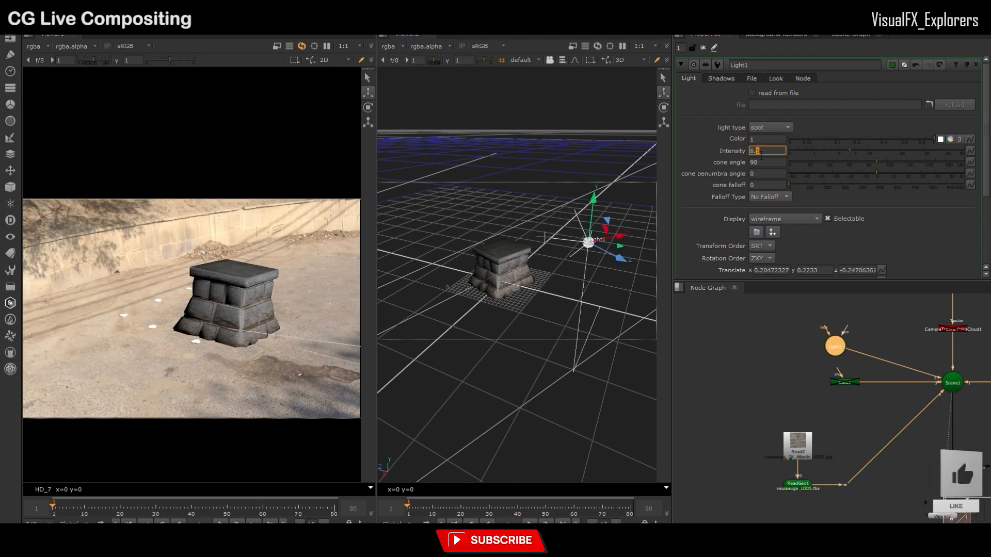
scroll(762, 153, "up", 14)
scroll(762, 154, "up", 13)
left_click(949, 140)
left_click_drag(750, 181, 725, 181)
left_click(738, 192)
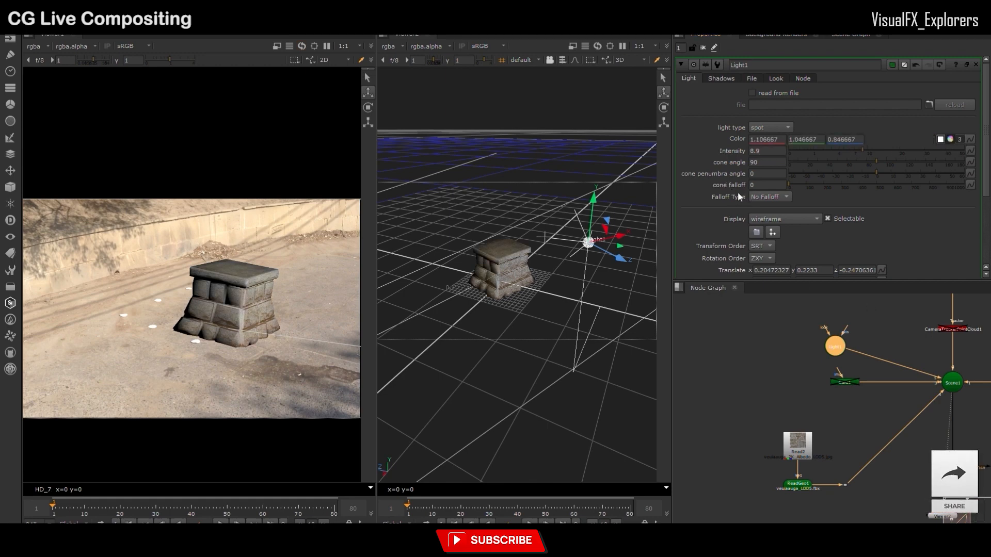
left_click(761, 192)
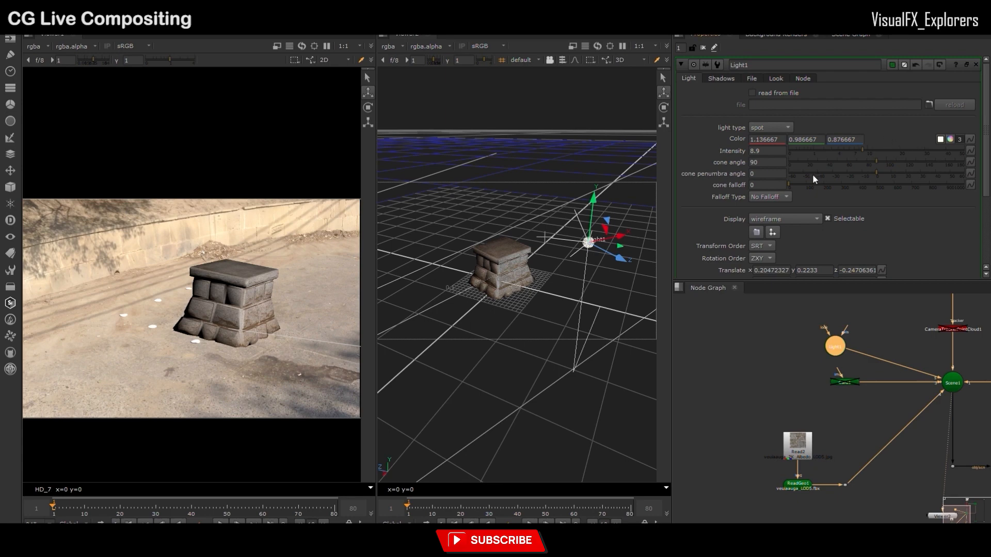
Set Light1's cone angle to 88 and its intensity to 16.2, keeping the cone falloff at 0
mouse_move(875, 162)
left_mouse_down()
mouse_move(861, 162)
mouse_move(883, 162)
left_mouse_up()
mouse_move(793, 184)
left_mouse_down()
mouse_move(802, 184)
mouse_move(784, 184)
left_mouse_up()
mouse_move(866, 150)
left_mouse_down()
mouse_move(840, 150)
mouse_move(902, 151)
mouse_move(879, 152)
left_mouse_up()
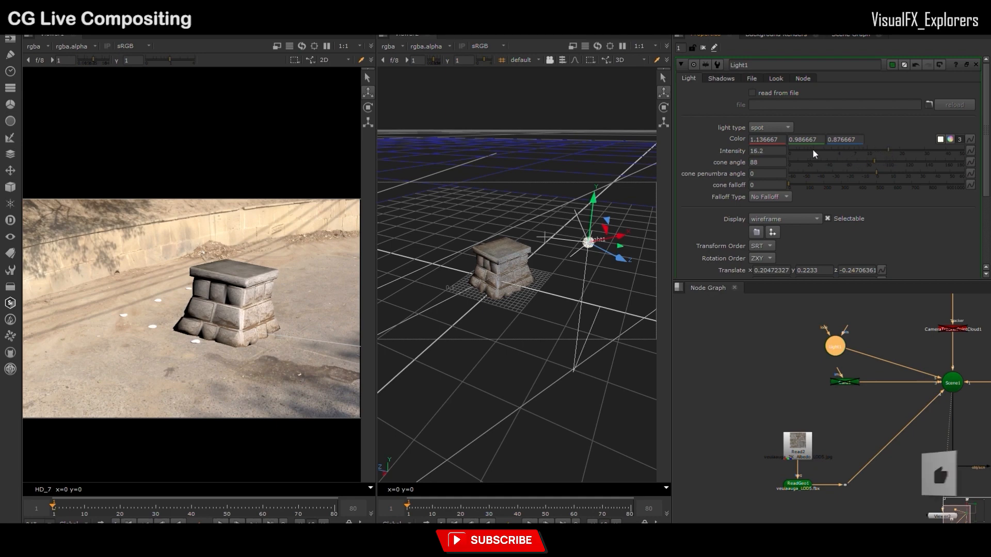
scroll(797, 351, "down", 3)
scroll(211, 385, "down", 2)
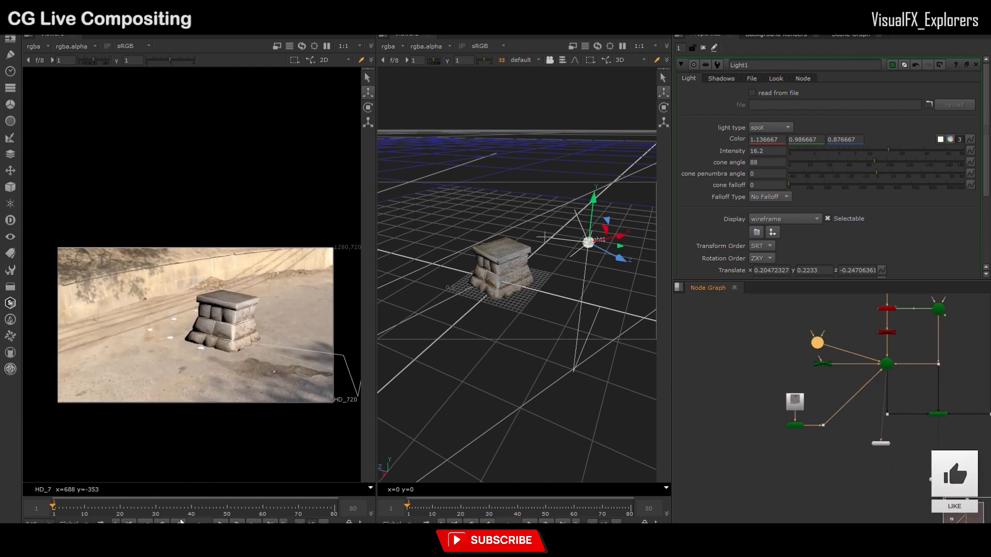
Add a second Light node beside Light1 and connect it to Scene1
scroll(839, 350, "up", 3)
middle_click_drag(815, 350, 810, 375)
left_click_drag(801, 369, 838, 374)
left_click(817, 336)
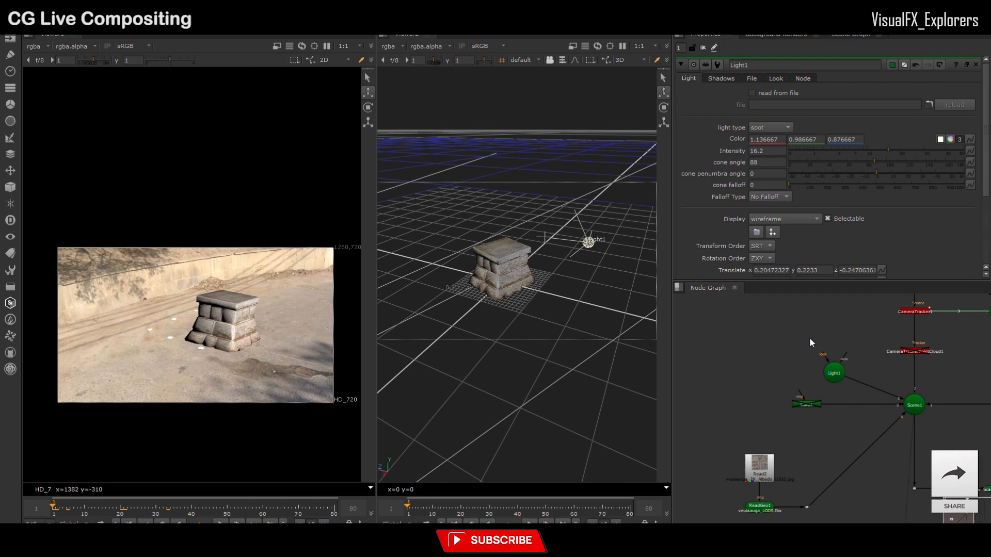
key("Tab")
key("Return")
left_click_drag(816, 349, 789, 370)
Move Light2 to the opposite side of the pedestal at 0.061, 0, 0.305 and set its intensity to 7.8
left_click_drag(475, 302, 406, 285)
left_click_drag(820, 149, 858, 149)
left_click_drag(139, 345, 100, 340)
middle_click_drag(131, 337, 169, 335)
left_click_drag(113, 373, 175, 313)
left_click_drag(122, 330, 57, 318)
left_click_drag(56, 317, 73, 320)
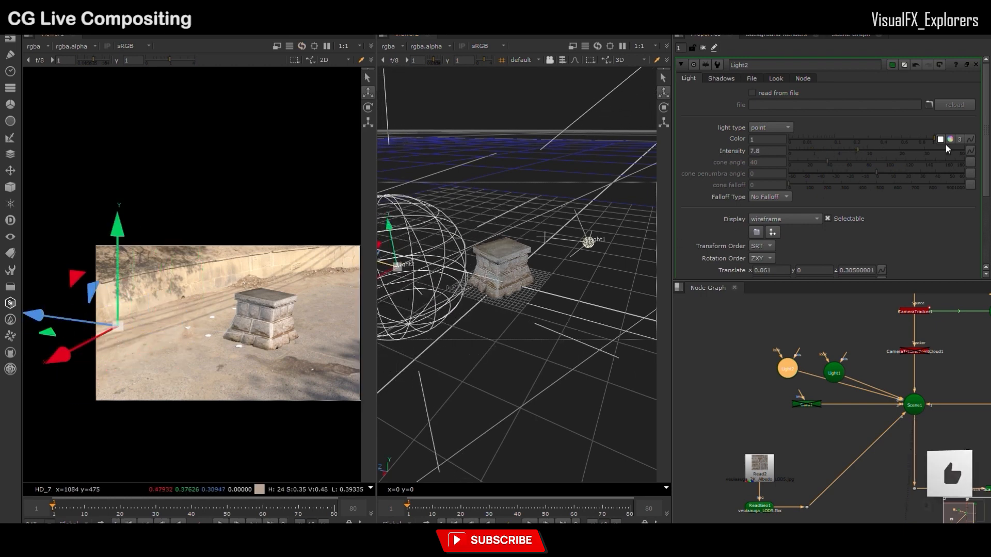
Tint Light2 warm with color values 1.316667, 0.946667, 0.736667 and lower its intensity to 3.08
left_click(950, 139, "ctrl")
left_click_drag(750, 177, 721, 182)
left_click_drag(758, 192, 763, 192)
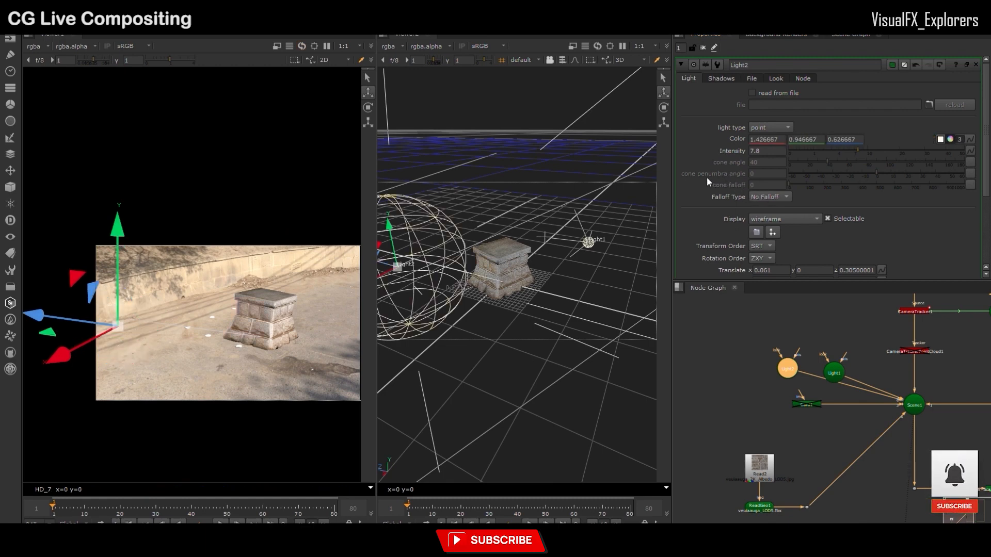
left_click(766, 155)
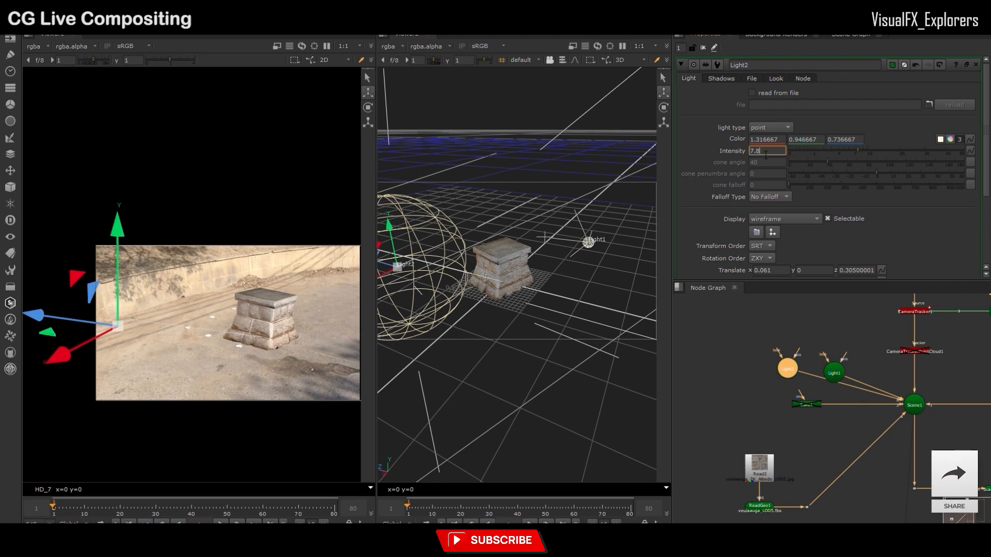
key("BackSpace")
type("60")
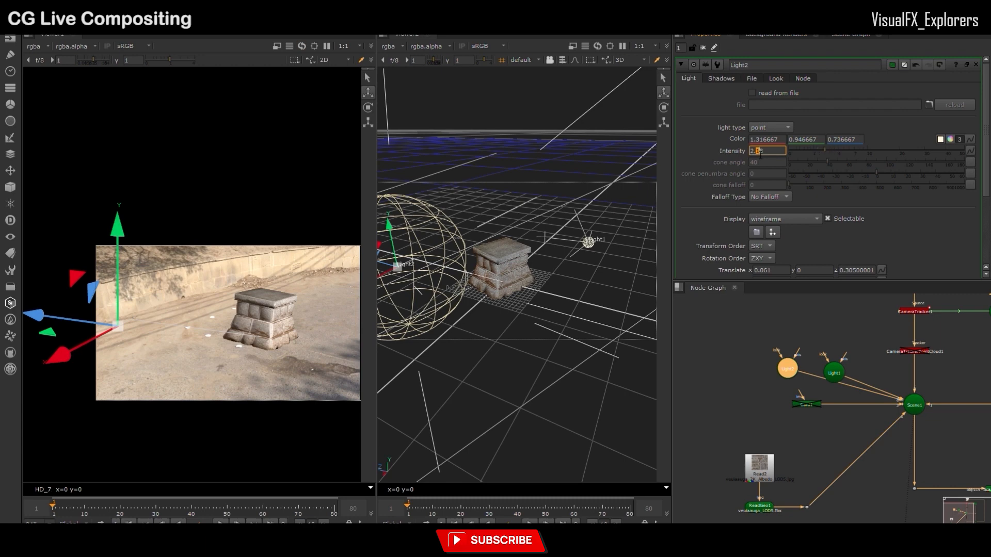
Move Light1 farther out to about 0.216, 0.251, -0.276 and scrub the footage to check the lighting
left_click(587, 243)
mouse_move(614, 236)
left_mouse_down()
mouse_move(662, 222)
mouse_move(613, 232)
mouse_move(602, 161)
mouse_move(595, 295)
mouse_move(602, 226)
left_mouse_up()
mouse_move(614, 217)
left_mouse_down()
mouse_move(605, 218)
mouse_move(643, 256)
left_mouse_up()
left_click_drag(617, 218, 642, 232)
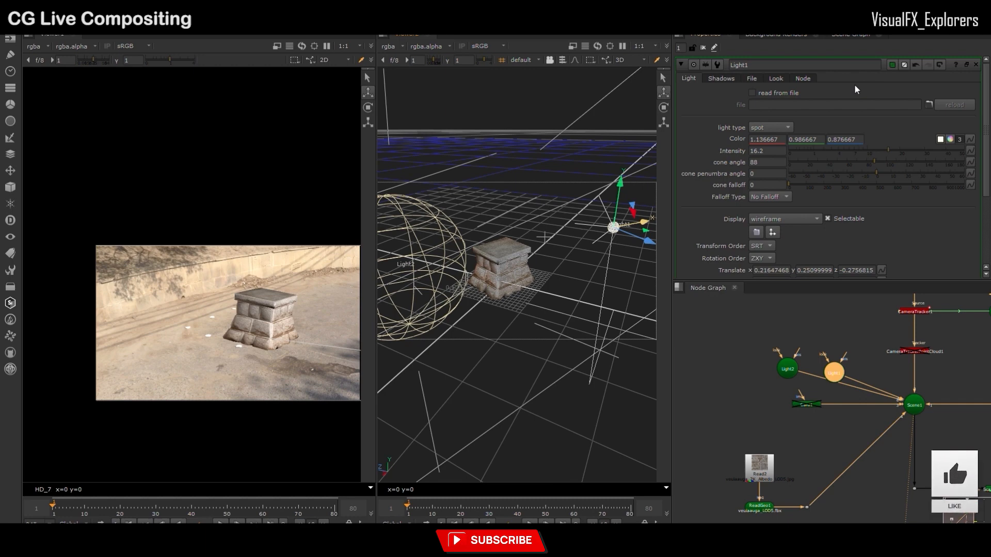
scroll(254, 342, "down", 1)
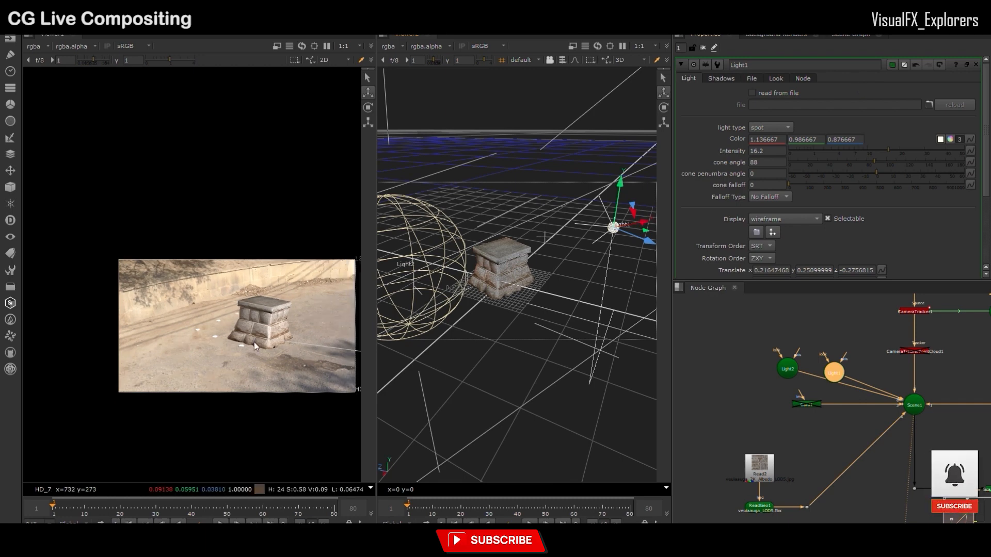
middle_click_drag(283, 357, 233, 367)
scroll(232, 366, "up", 1)
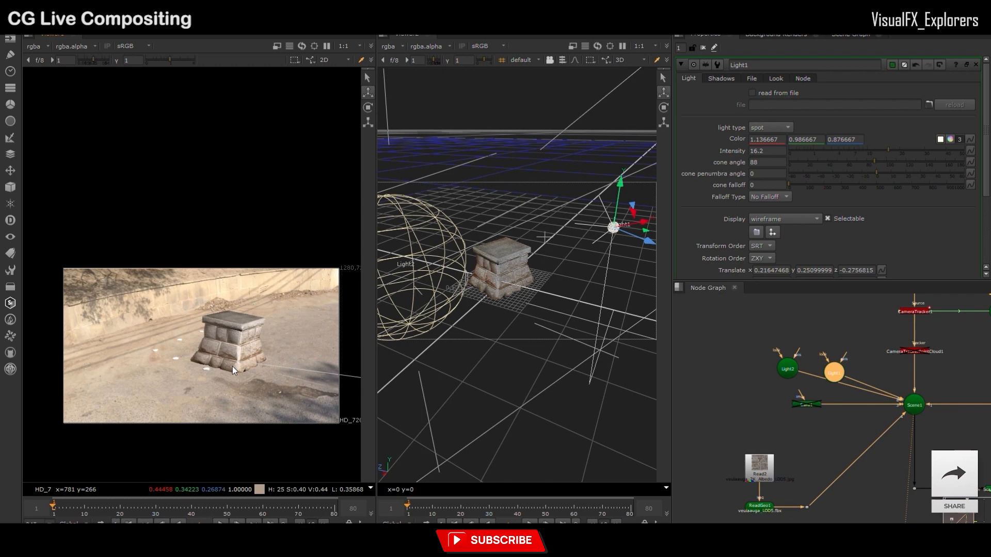
mouse_move(61, 508)
left_mouse_down()
mouse_move(317, 512)
mouse_move(54, 512)
left_mouse_up()
scroll(761, 404, "down", 3)
scroll(789, 406, "up", 3)
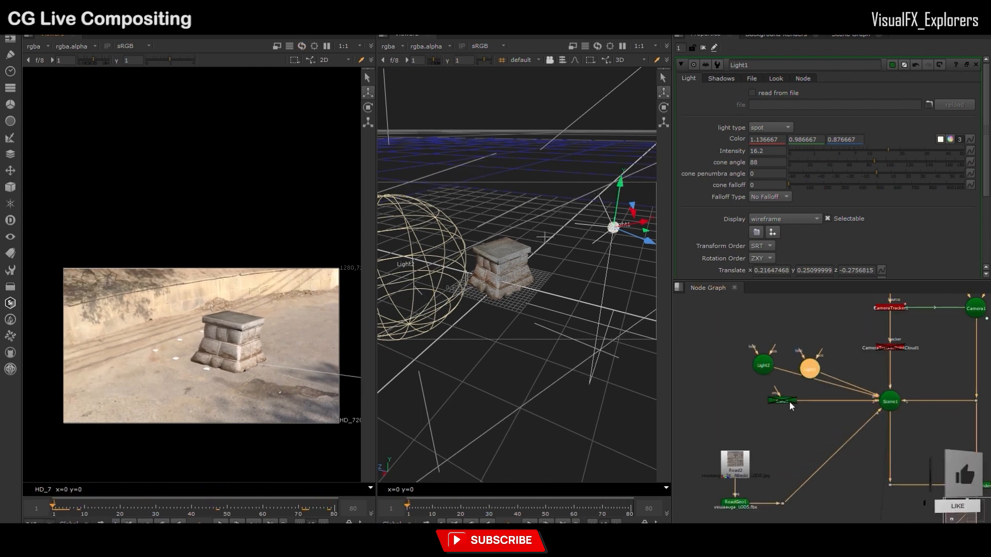
Rearrange the two light nodes and Card1 around Scene1, and re-enable Card1
left_click_drag(809, 368, 820, 336)
left_click_drag(767, 366, 776, 338)
left_click_drag(820, 336, 804, 338)
left_click_drag(789, 404, 778, 404)
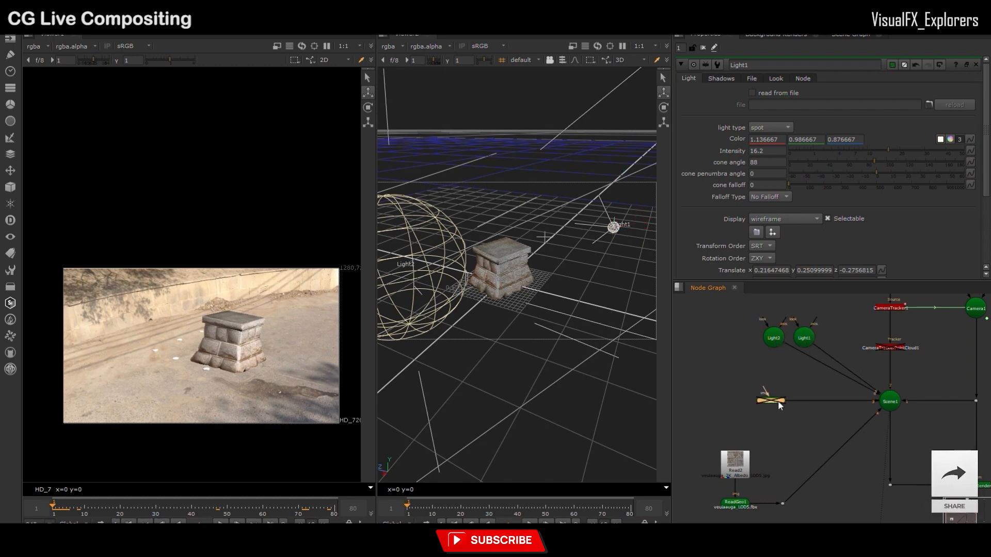
key("d")
scroll(778, 401, "down", 2)
scroll(775, 358, "up", 3)
Enable Cast Shadows on Light2 and set the shadow output mask to point.shadow
double_click(775, 357)
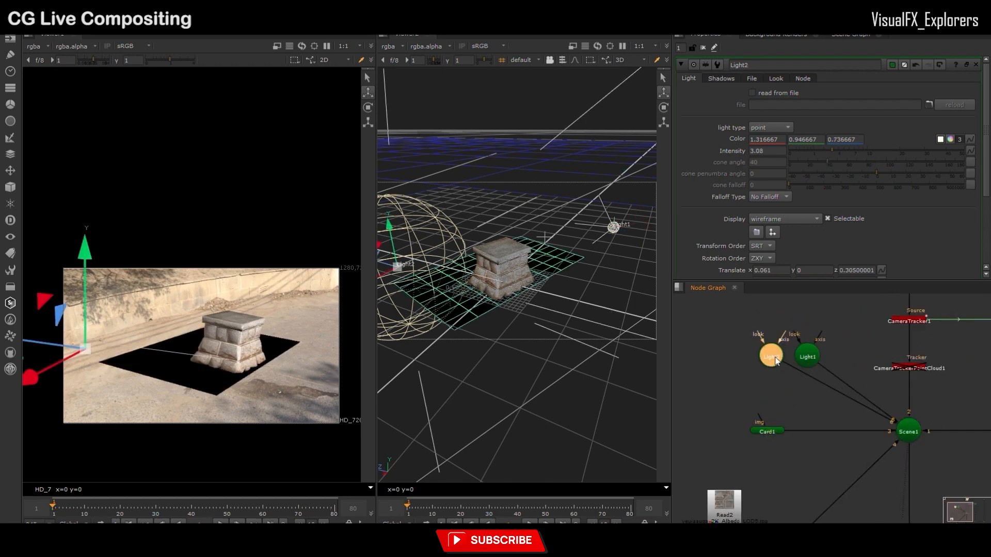
left_click(720, 78)
left_click(751, 93)
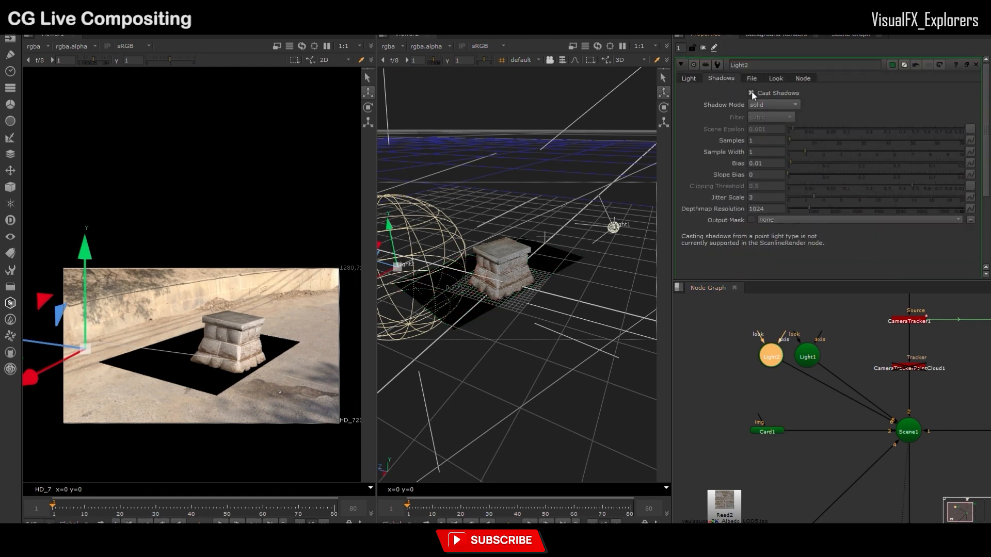
scroll(784, 166, "down", 2)
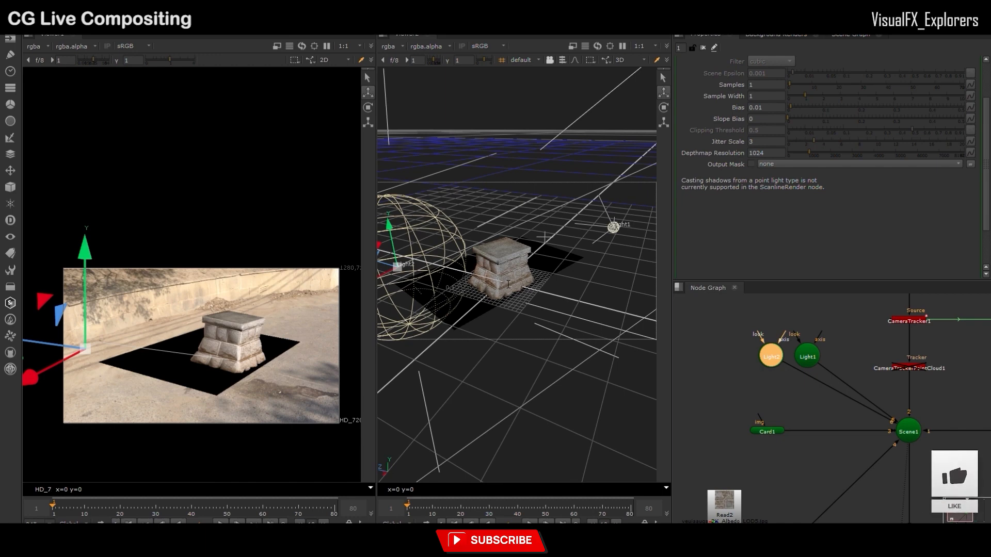
left_click(786, 400)
Set Light2's shadow output mask to none and Light1's to point.shadow
double_click(807, 357)
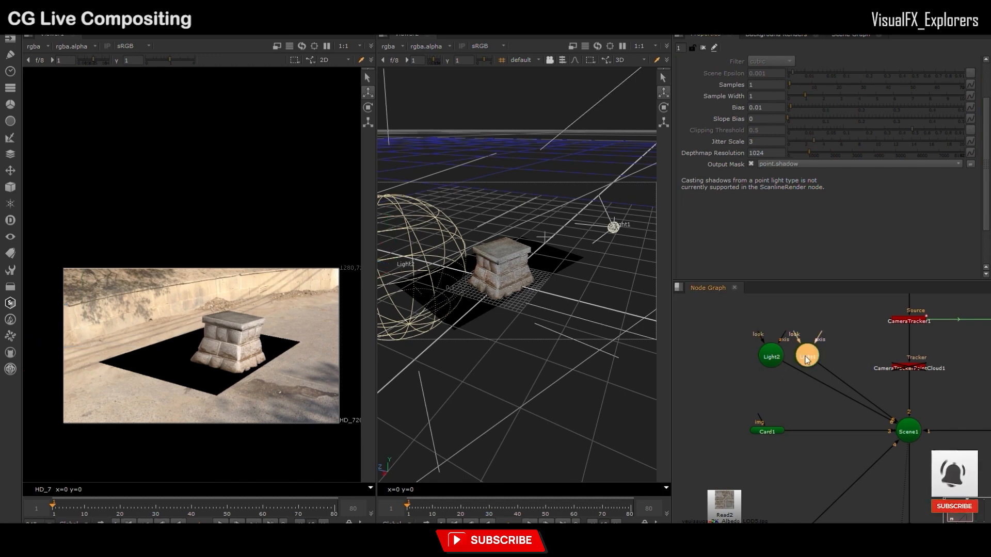
left_click(775, 356)
double_click(771, 356)
left_click(690, 78)
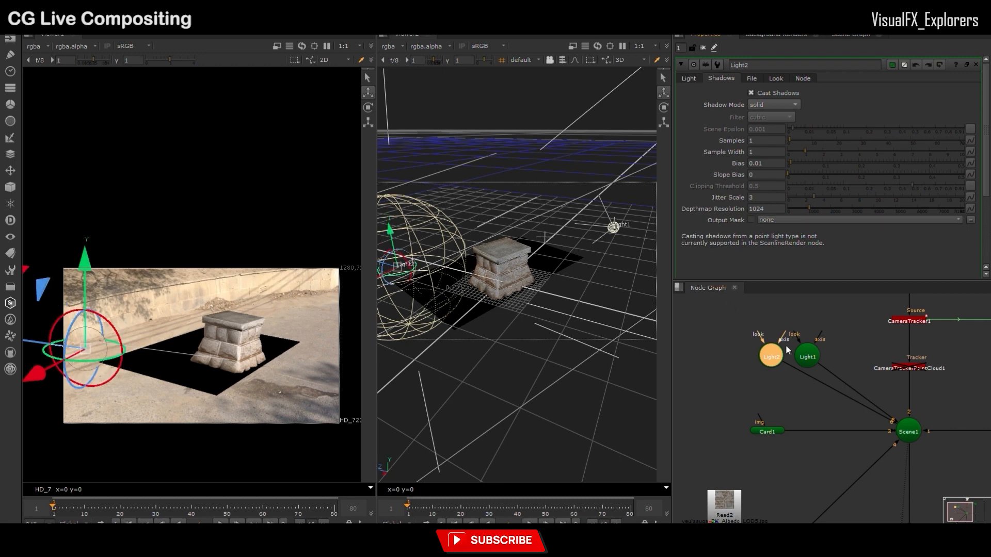
double_click(807, 356)
left_click(720, 80)
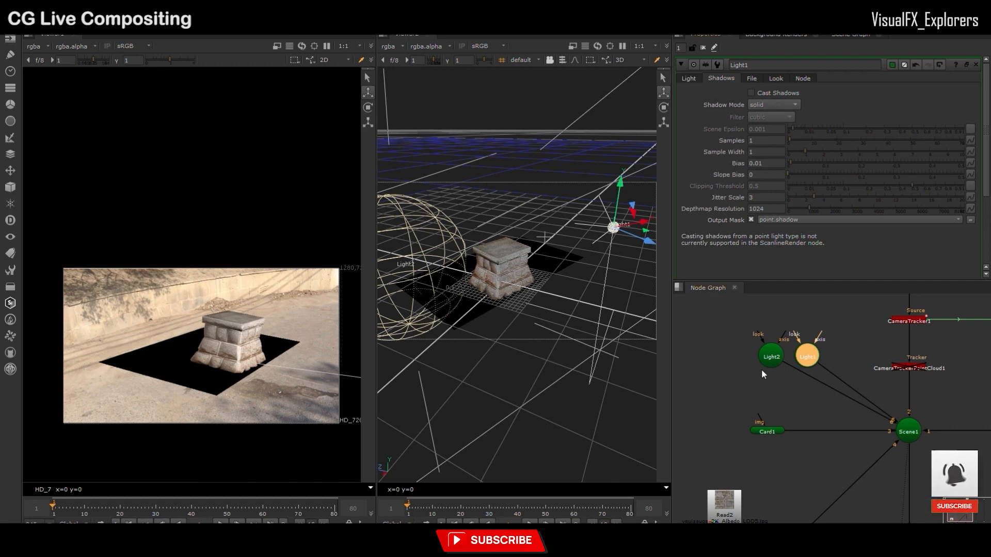
Add a Merge node below the render node and move the Viewer node aside to make room
middle_click_drag(769, 431, 769, 318)
scroll(772, 451, "down", 4)
left_click(800, 475)
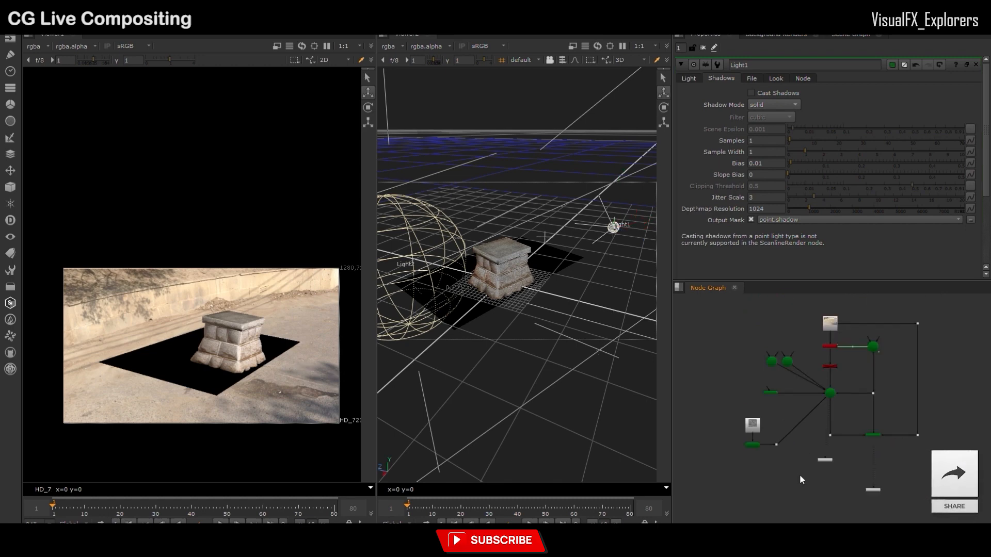
key("m")
scroll(799, 479, "up", 3)
scroll(799, 479, "down", 5)
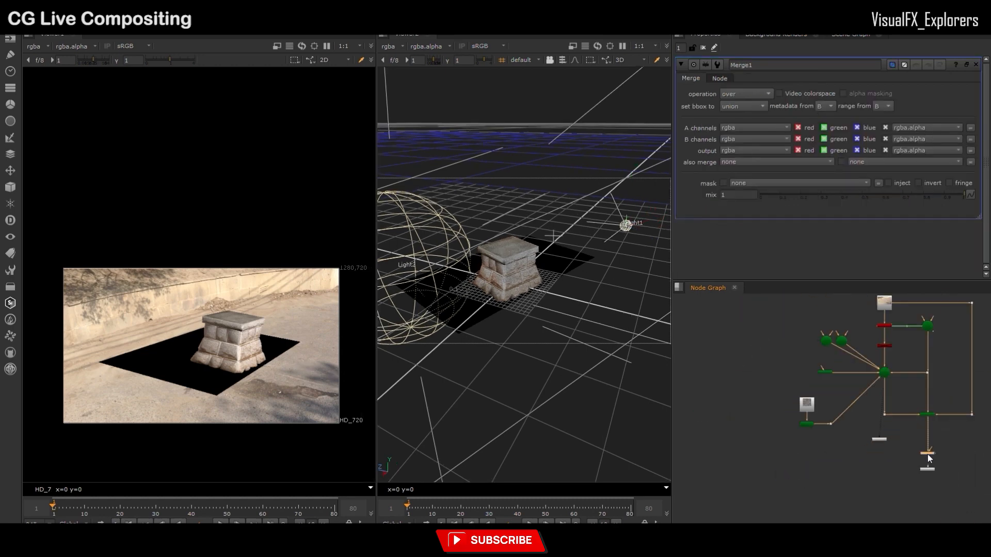
left_click_drag(931, 468, 886, 485)
scroll(938, 471, "up", 3)
left_click_drag(962, 456, 919, 468)
scroll(920, 462, "down", 3)
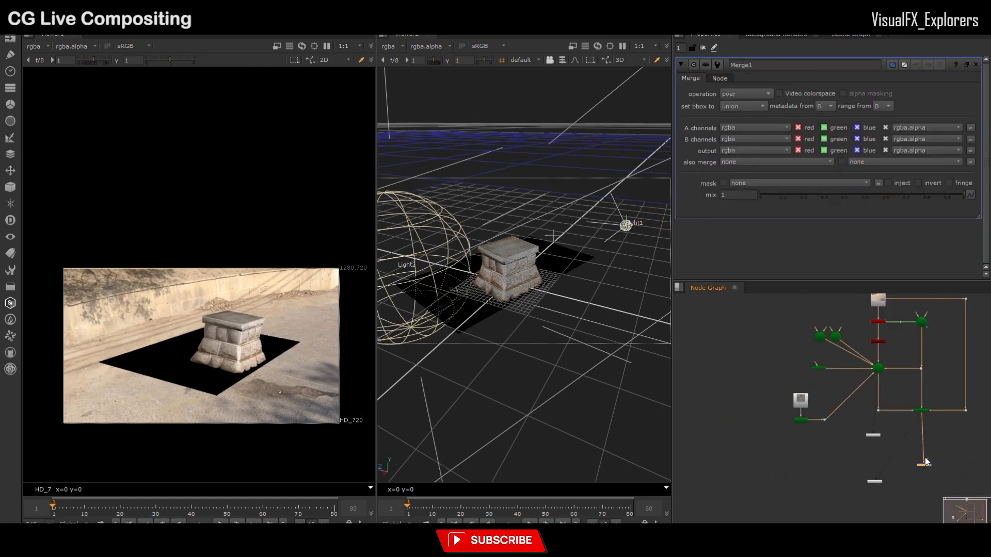
Move the footage connection from the render node's background input to Merge1, with the render over it, and view Merge1
scroll(958, 409, "up", 3)
left_click_drag(915, 409, 911, 497)
left_click_drag(965, 413, 967, 410)
middle_click_drag(902, 500, 899, 453)
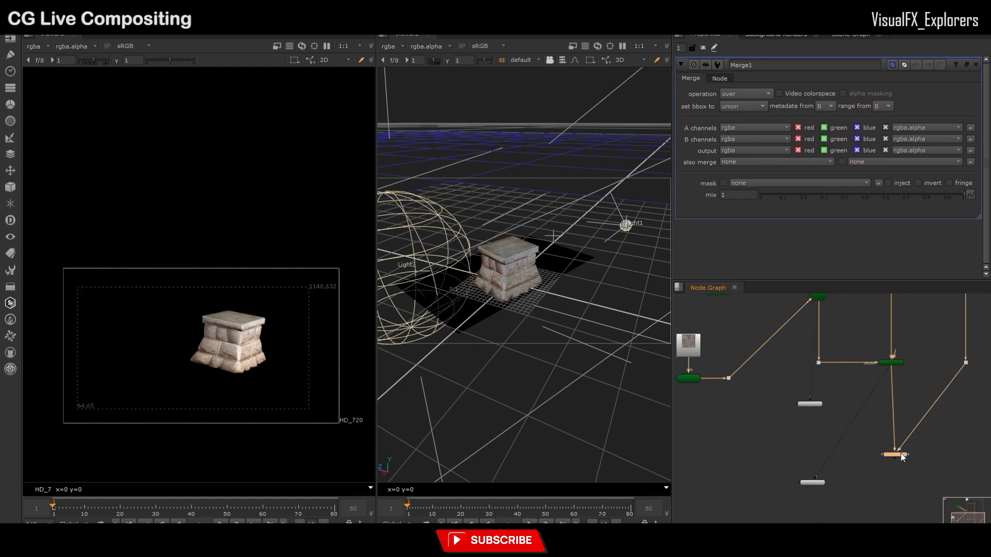
left_click_drag(900, 453, 896, 456)
key("1")
Add a Dot to the footage connection, line it up beside Merge1, and place the Viewer node below the merge
left_click(940, 425, "ctrl")
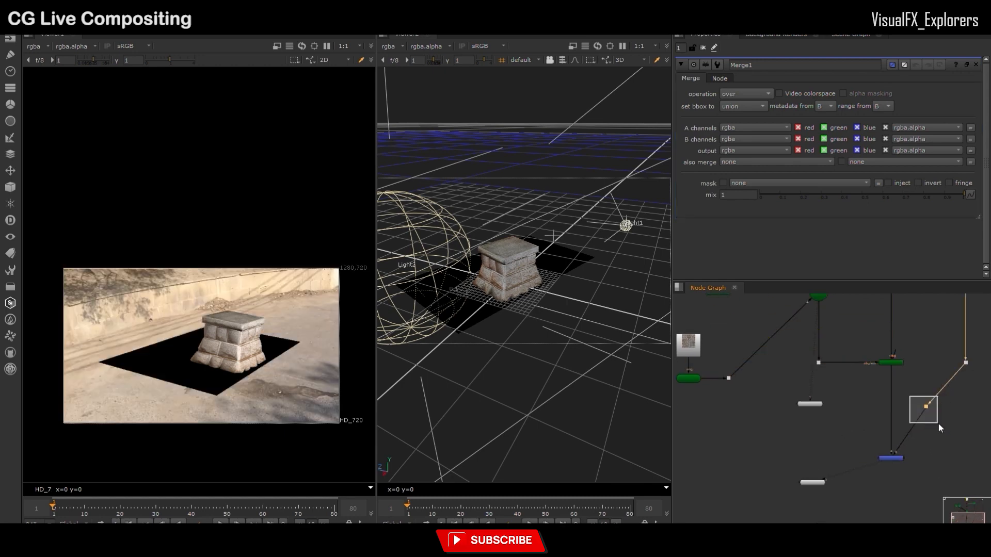
left_click_drag(961, 459, 968, 461)
left_click_drag(823, 483, 898, 509)
scroll(893, 508, "up", 2)
middle_click_drag(893, 467, 842, 474)
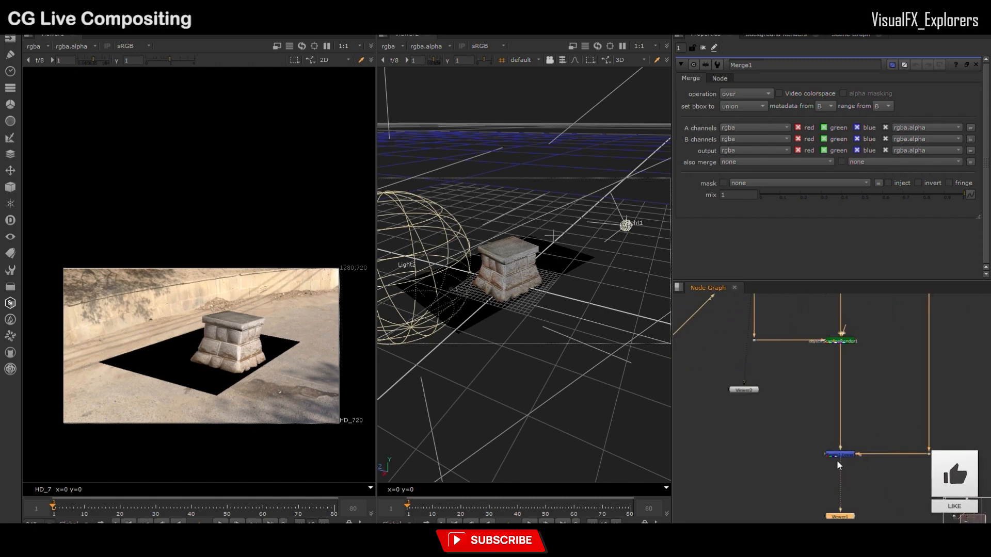
Add a Grade node between Merge1 and the Viewer node
left_click(826, 472)
scroll(825, 471, "down", 2)
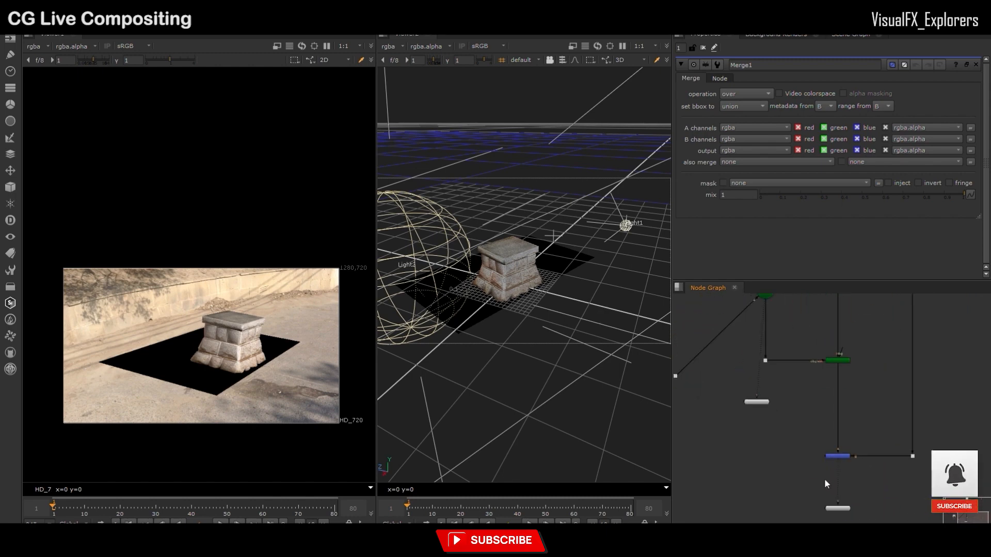
key("g")
left_click_drag(827, 478, 840, 475)
scroll(840, 474, "up", 3)
scroll(768, 430, "down", 1)
left_click(767, 428)
scroll(760, 379, "down", 3)
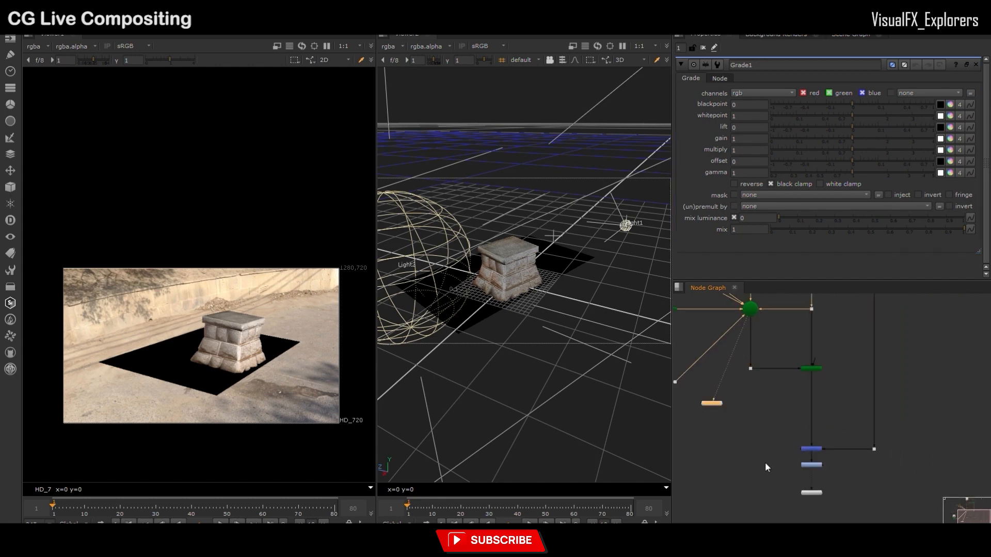
Set Grade1's mask to point.shadow and lower its gain to darken the pedestal's ground shadow
scroll(812, 461, "up", 3)
left_click(817, 427)
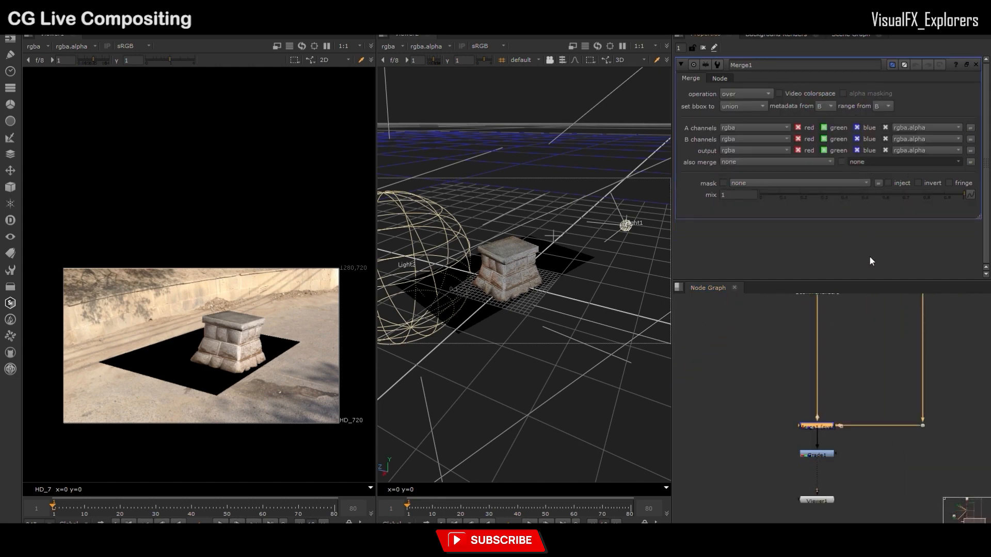
left_click(820, 453)
left_click(761, 259)
scroll(766, 419, "down", 4)
scroll(780, 437, "up", 4)
left_click(789, 448)
scroll(795, 453, "down", 6)
scroll(748, 387, "up", 7)
scroll(753, 407, "down", 2)
left_click_drag(775, 416, 696, 392)
key("Return")
left_click(710, 363)
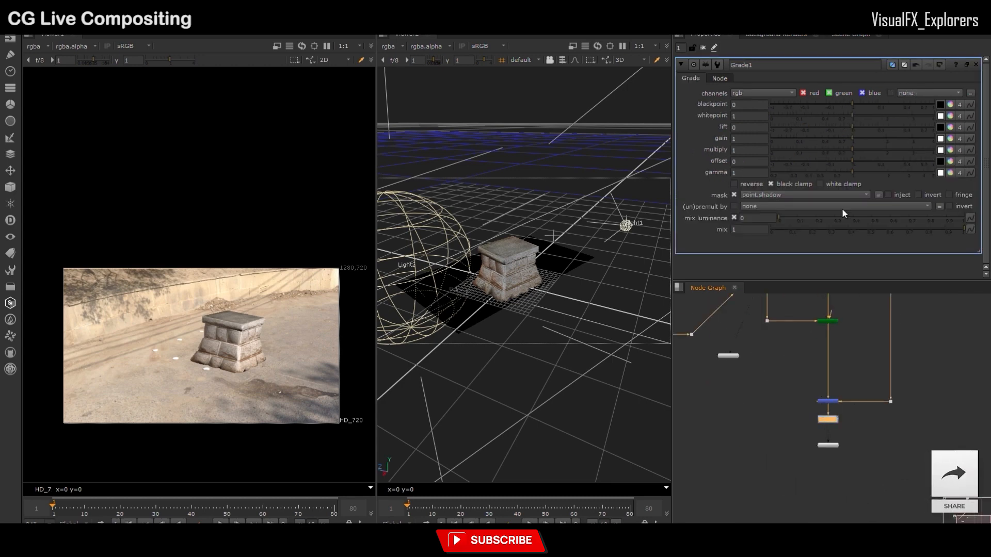
left_click_drag(840, 139, 800, 145)
Move Light1 farther out to lengthen the pedestal's shadow and set its cone angle to 122
left_click(629, 223)
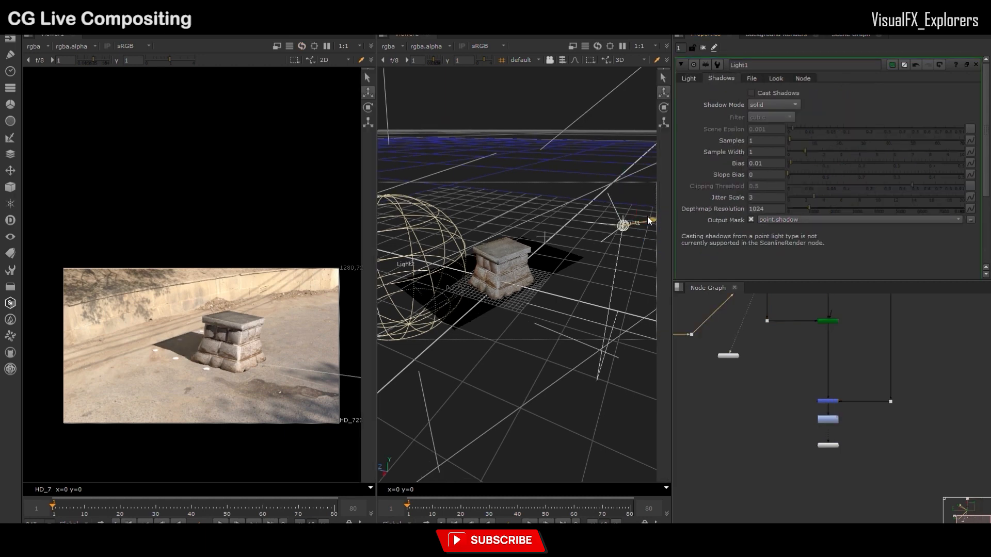
left_click_drag(753, 167, 701, 190)
left_click(689, 78)
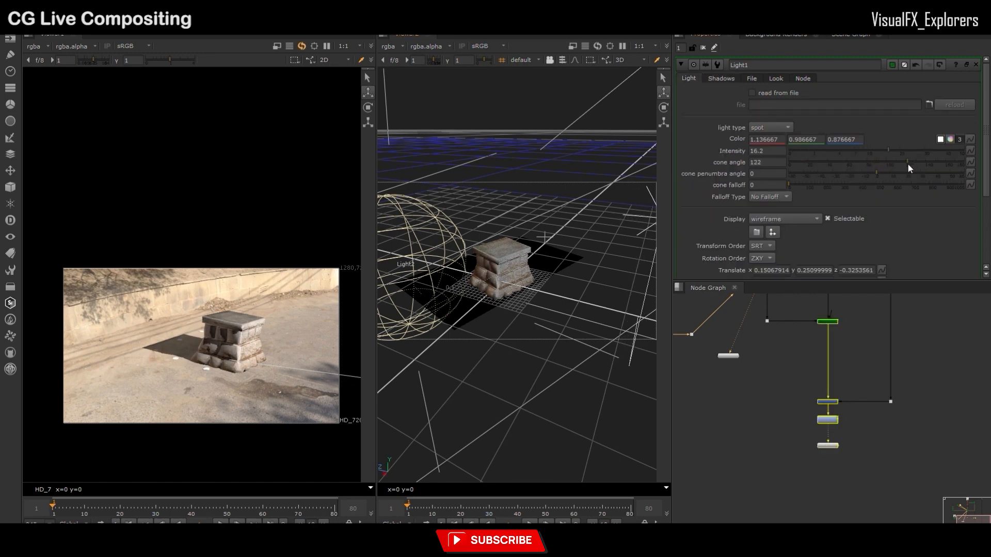
Set Light1's shadow sample width to 1.9, bias to 0.084, slope bias to 0.042 and jitter scale to 5.2
left_click(721, 79)
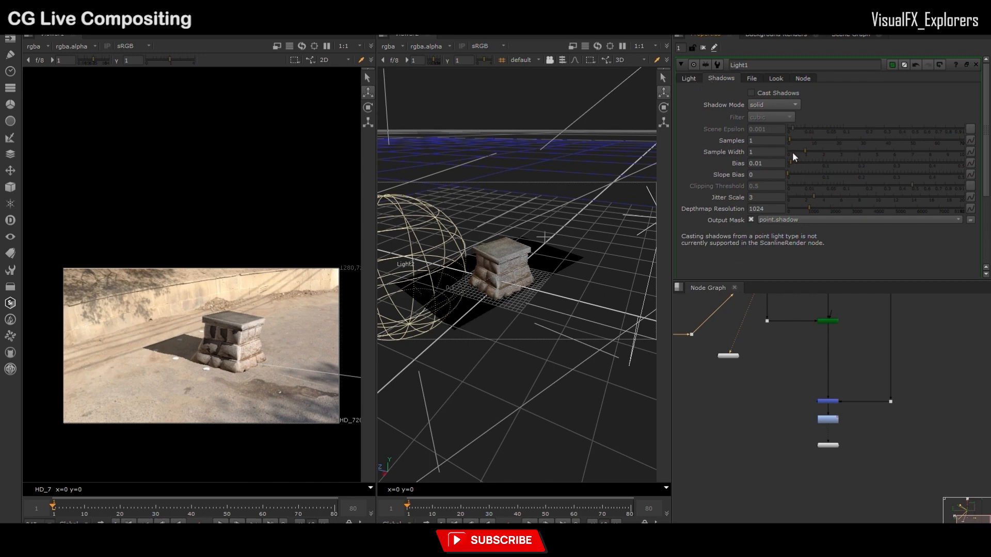
mouse_move(821, 162)
left_mouse_down()
mouse_move(831, 162)
mouse_move(817, 163)
left_mouse_up()
scroll(218, 288, "up", 4)
scroll(219, 294, "down", 2)
middle_click_drag(301, 324, 297, 300)
left_click_drag(847, 197, 806, 166)
left_click(802, 173)
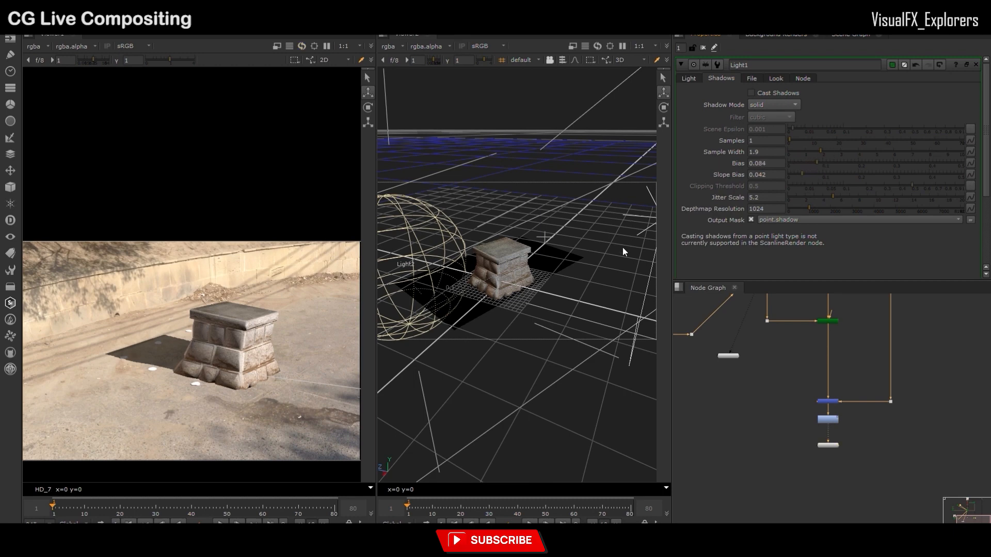
Reposition Light1 and set its shadow samples to 33, sample width to 1.1, bias to 0.082 and depthmap resolution to 1100
middle_click_drag(623, 248, 578, 271)
left_click_drag(589, 260, 642, 224)
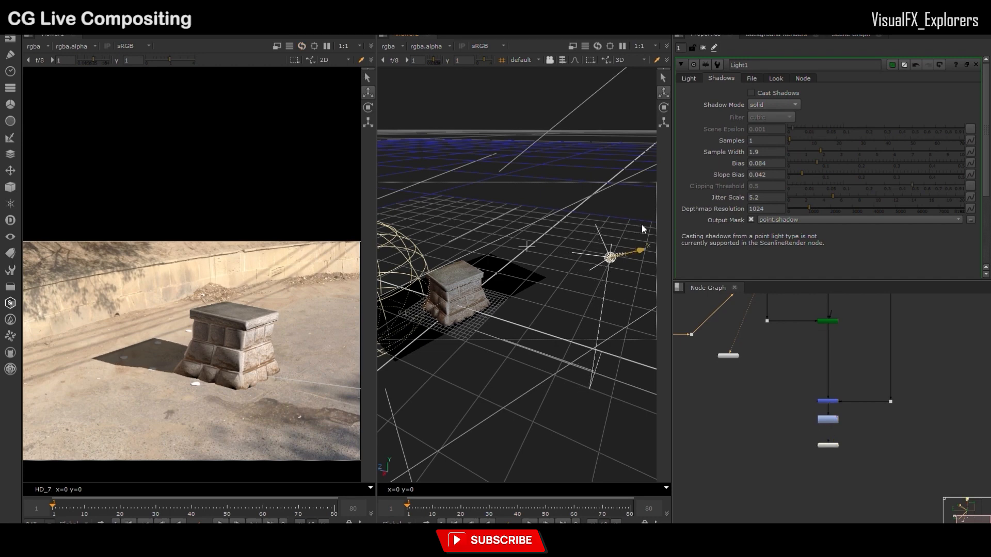
mouse_move(799, 209)
left_mouse_down()
mouse_move(856, 207)
mouse_move(798, 207)
mouse_move(809, 208)
left_mouse_up()
left_click(799, 140)
left_click_drag(798, 139, 847, 139)
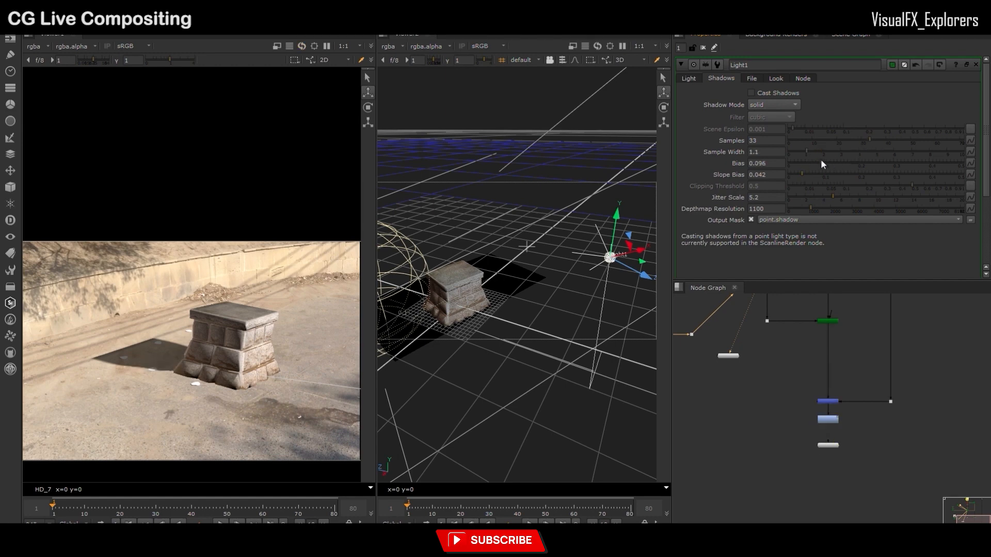
left_click(797, 163)
scroll(170, 300, "down", 3)
scroll(175, 351, "up", 3)
middle_click_drag(220, 327, 222, 356)
scroll(222, 356, "down", 2)
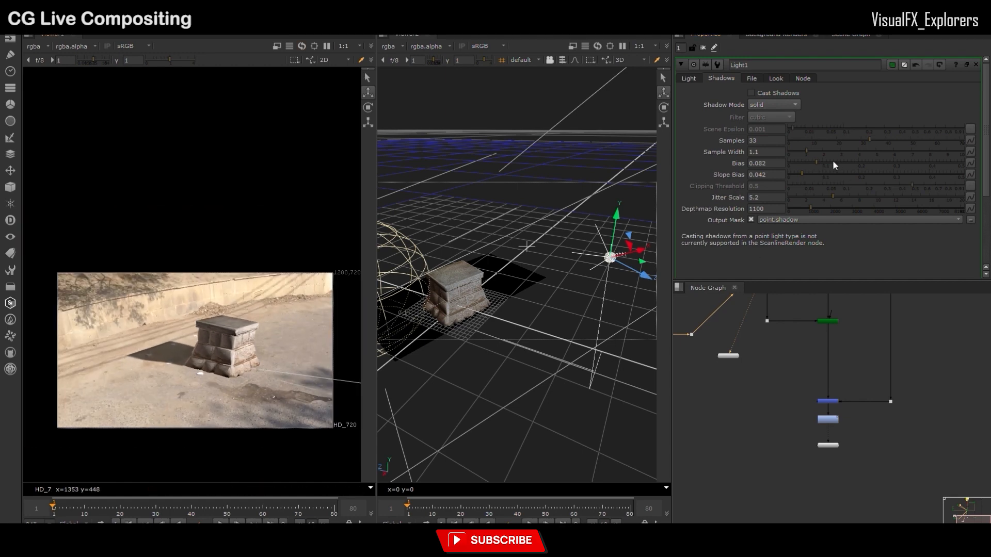
Set Grade1's offset to 0.035 and its gain to 0.035 to balance the shadow darkness
double_click(828, 419)
left_click_drag(853, 161, 868, 162)
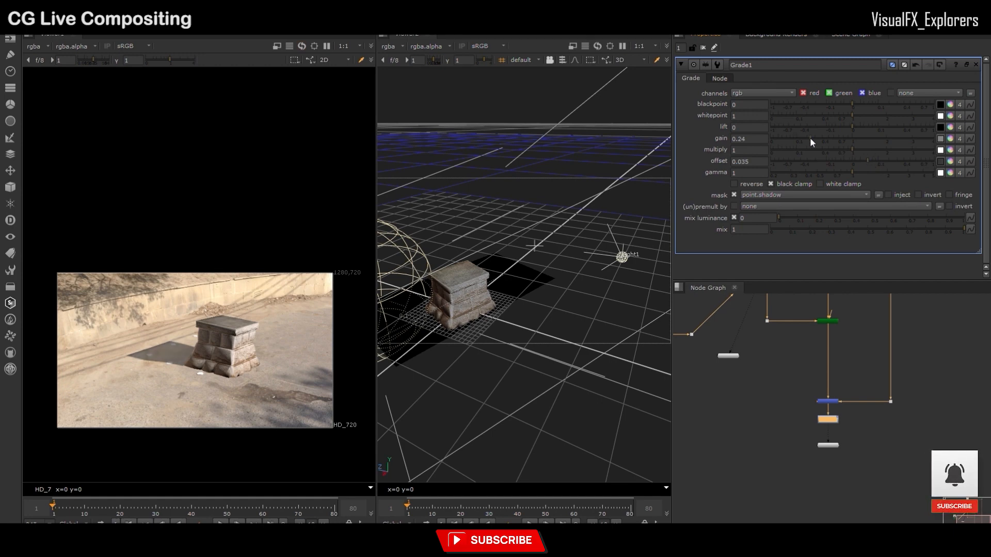
left_click_drag(798, 138, 794, 138)
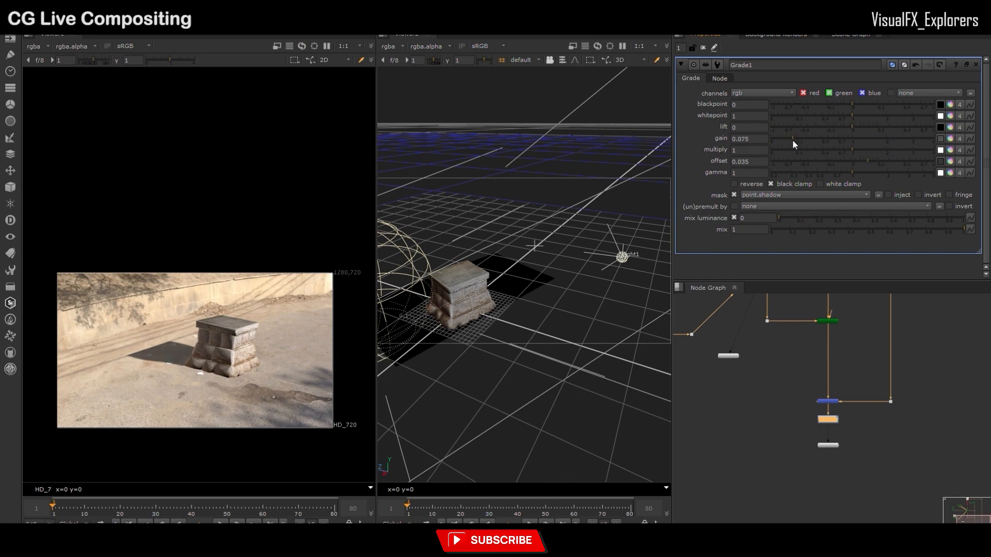
left_click_drag(791, 139, 786, 148)
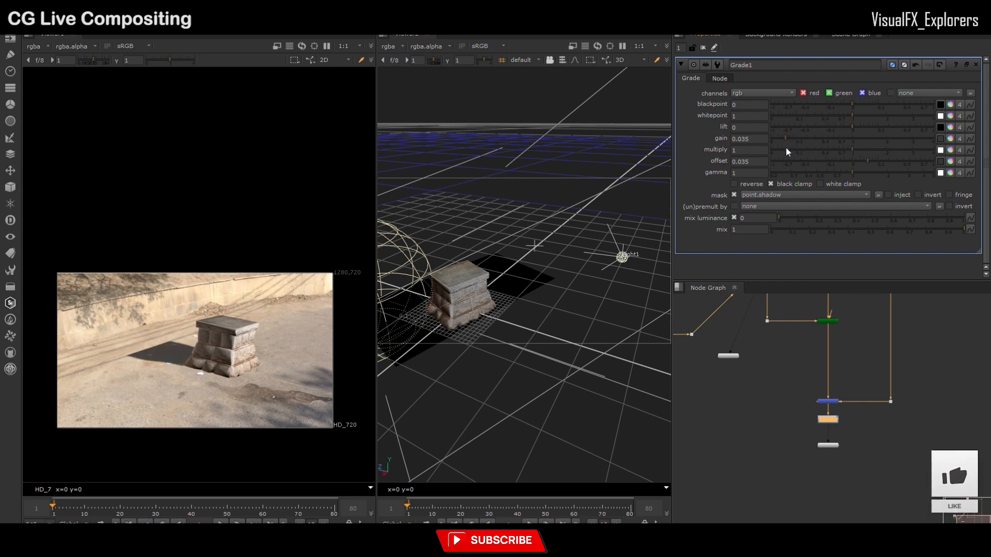
Scrub to the last frame and play the composite to check the shadow's tracking
left_click_drag(225, 508, 334, 509)
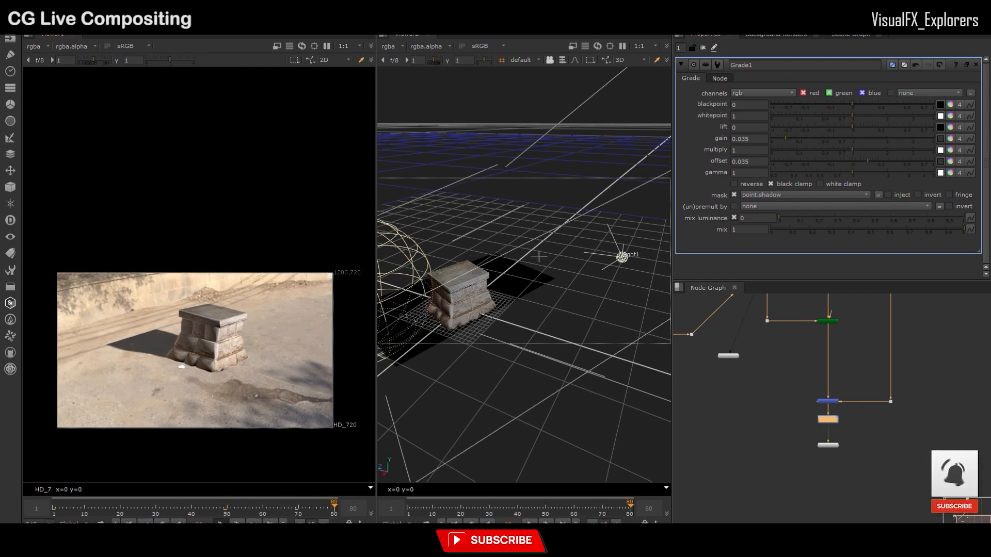
left_click(220, 521)
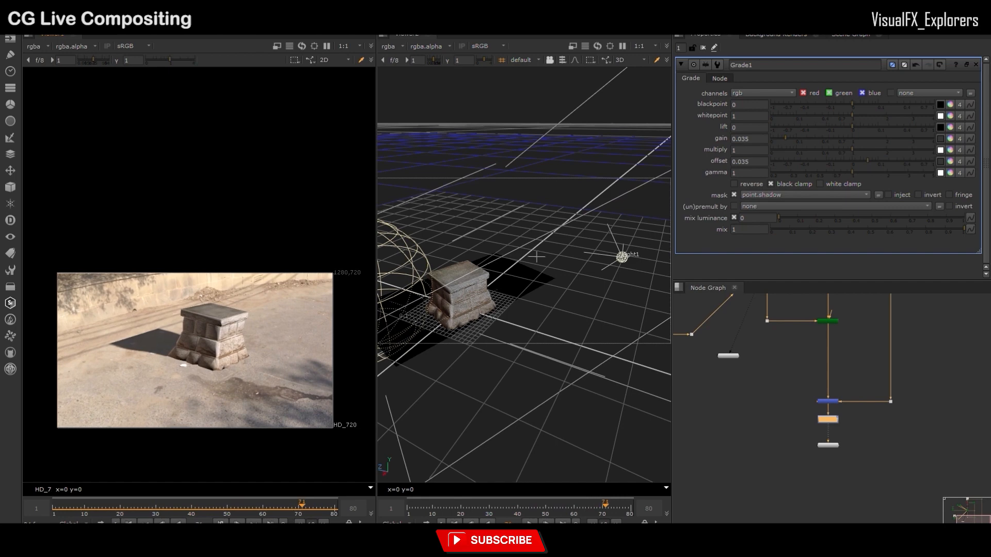
left_click(219, 522)
Open the settings of Light1 and Light2, and reposition Light2 beside the pedestal in the 3D scene
middle_click_drag(829, 361, 888, 488)
scroll(747, 345, "up", 4)
double_click(784, 344)
double_click(744, 344)
middle_click_drag(429, 321, 517, 354)
left_click_drag(419, 331, 397, 342)
Play the composite from the first frame in an enlarged viewer and inspect the pedestal and shadow up close
left_click(56, 509)
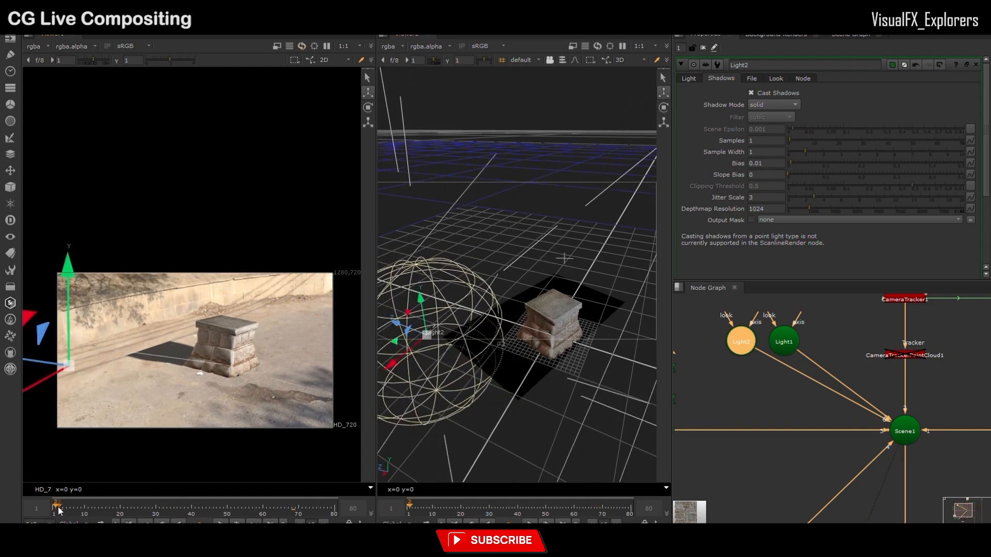
left_click(220, 522)
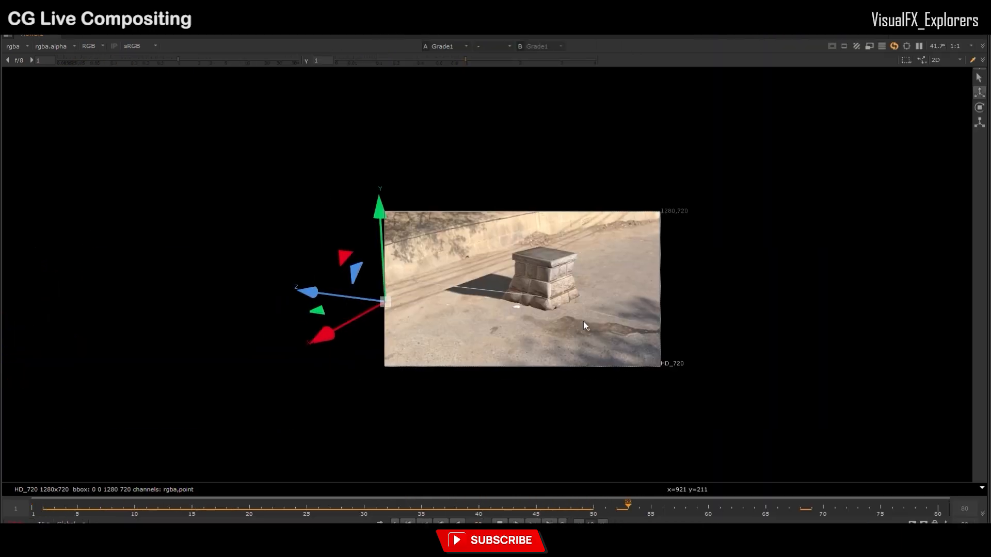
scroll(583, 321, "up", 6)
middle_click_drag(606, 320, 665, 351)
scroll(617, 364, "down", 2)
scroll(624, 367, "up", 1)
scroll(666, 351, "up", 1)
middle_click_drag(665, 351, 686, 364)
scroll(688, 367, "down", 1)
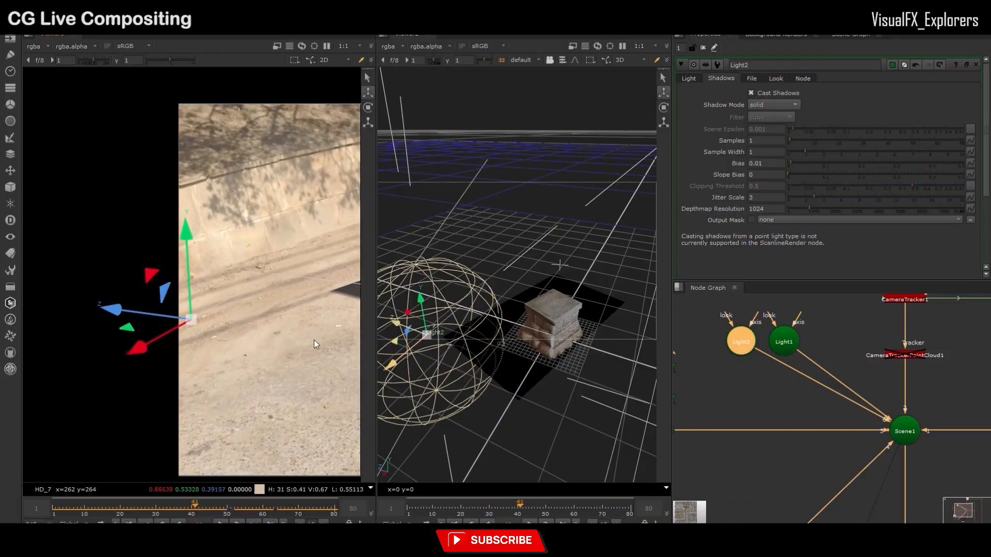
Set the uniform scale of Card1 to 1.45 to enlarge the shadow-catching ground
scroll(701, 420, "up", 2)
double_click(705, 423)
left_click_drag(885, 271, 912, 272)
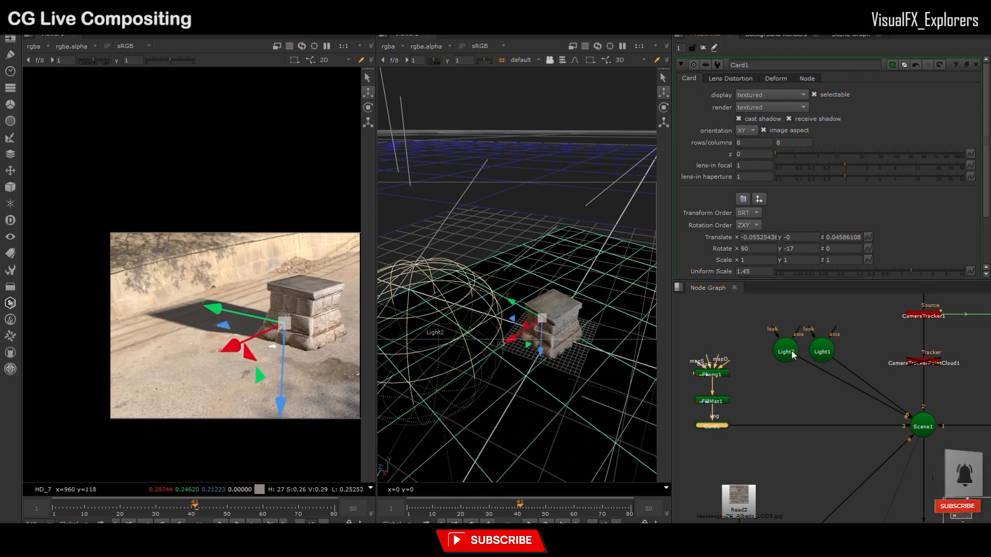
scroll(790, 355, "down", 1)
middle_click_drag(792, 366, 723, 344)
double_click(716, 328)
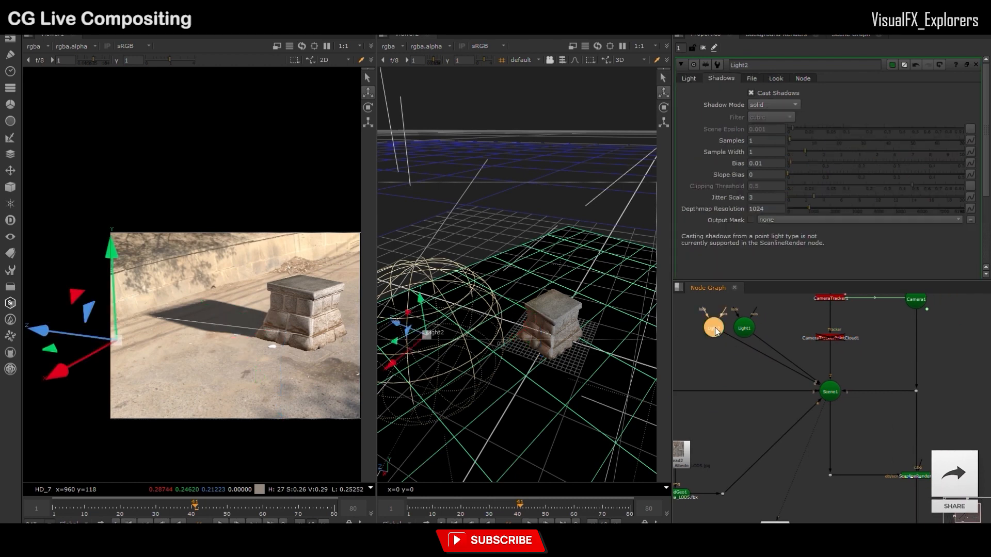
left_click(743, 328)
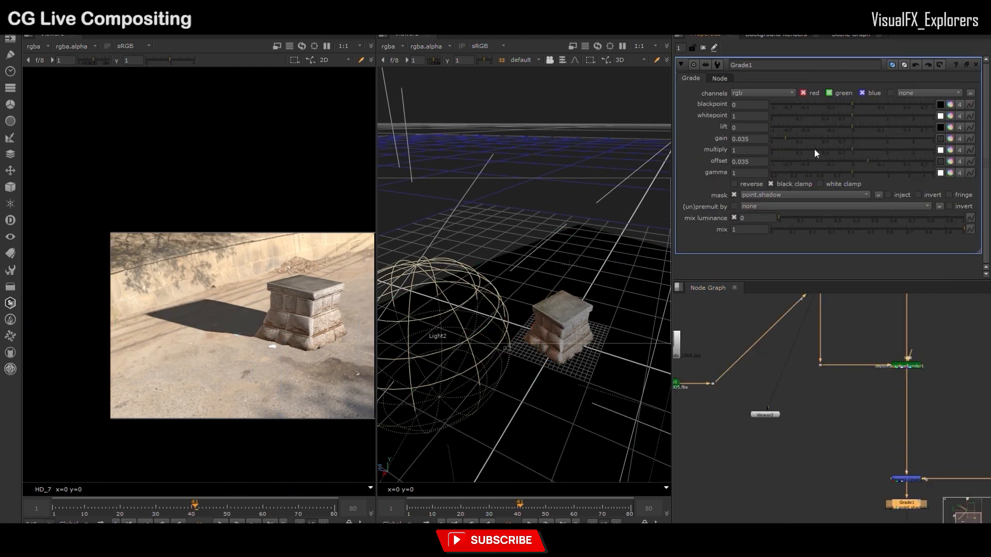
Try lighter and darker gain levels on Grade1 and settle on a gain of 0.01
mouse_move(808, 138)
left_mouse_down()
mouse_move(776, 137)
mouse_move(828, 144)
mouse_move(818, 148)
left_mouse_up()
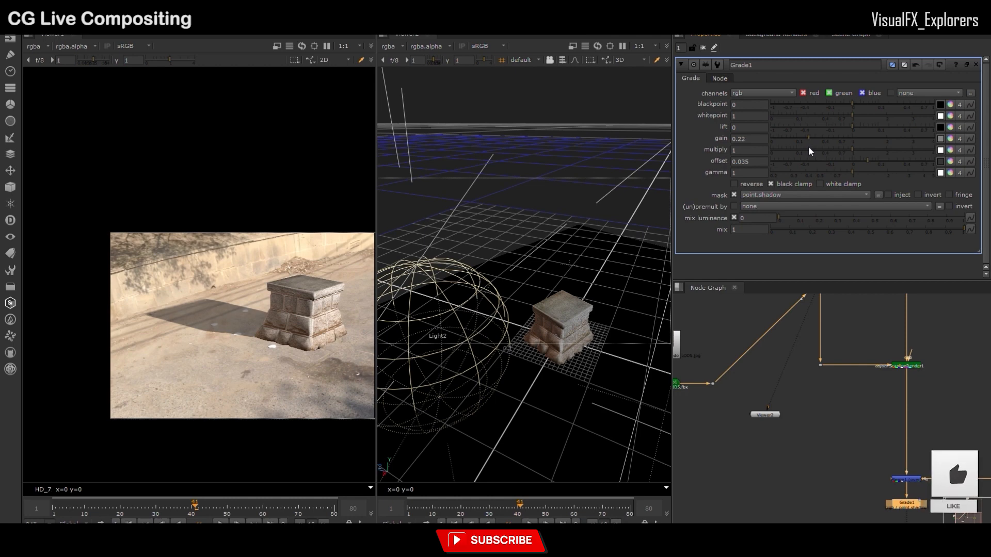
left_click_drag(807, 147, 784, 146)
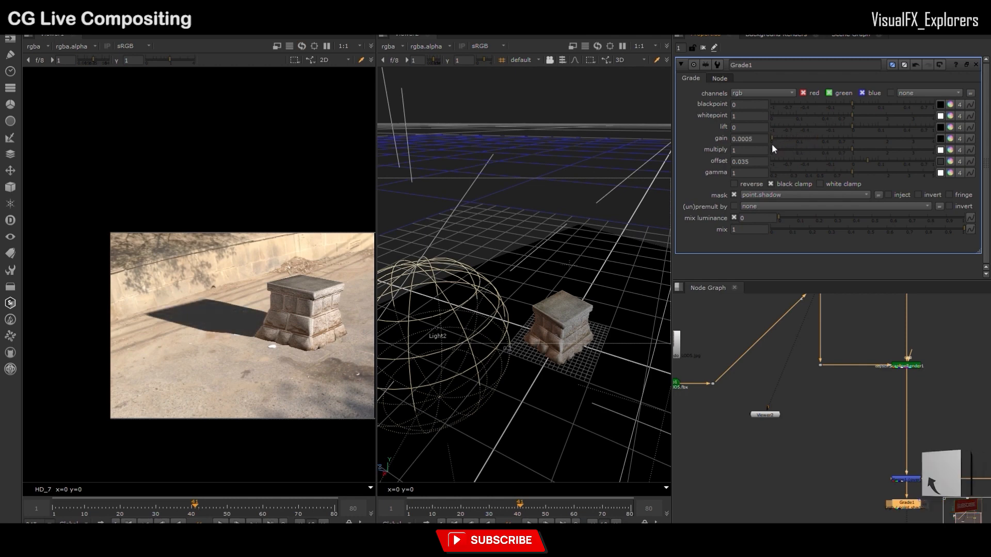
left_click_drag(772, 143, 788, 149)
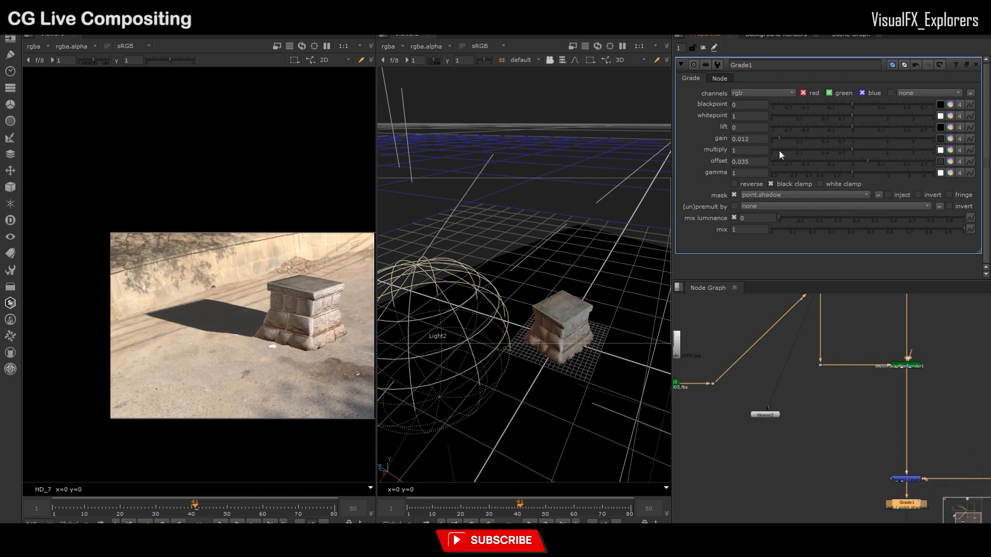
scroll(237, 325, "down", 3)
middle_click_drag(238, 325, 191, 377)
scroll(181, 370, "up", 2)
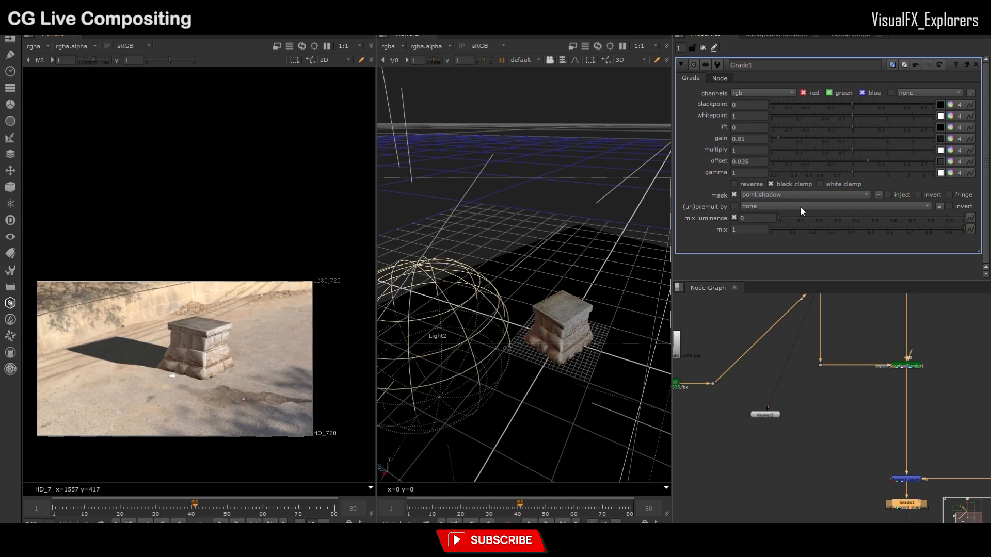
Inspect the graded pedestal shadow in an enlarged viewer, then restore the normal layout
key("space")
scroll(643, 296, "up", 4)
middle_click_drag(643, 301, 571, 292)
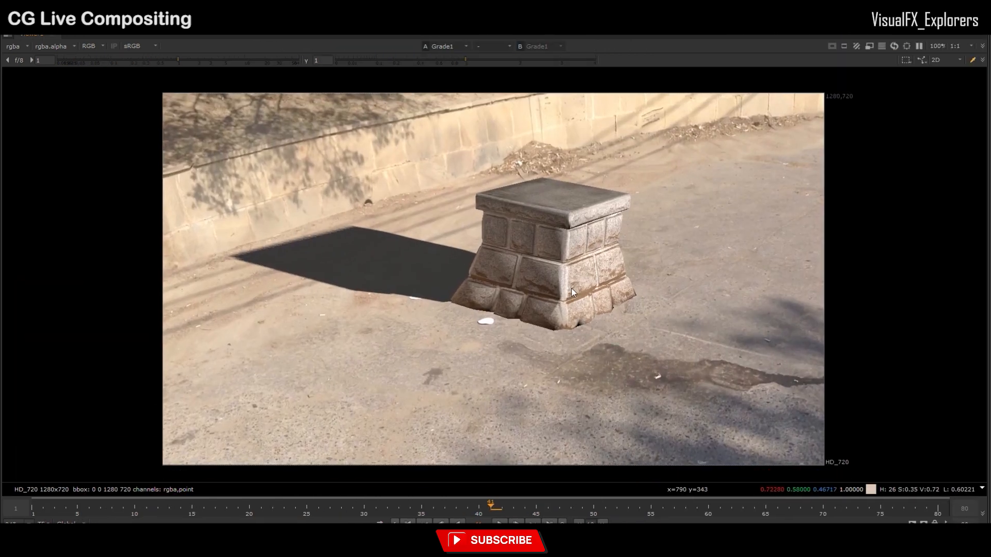
key("space")
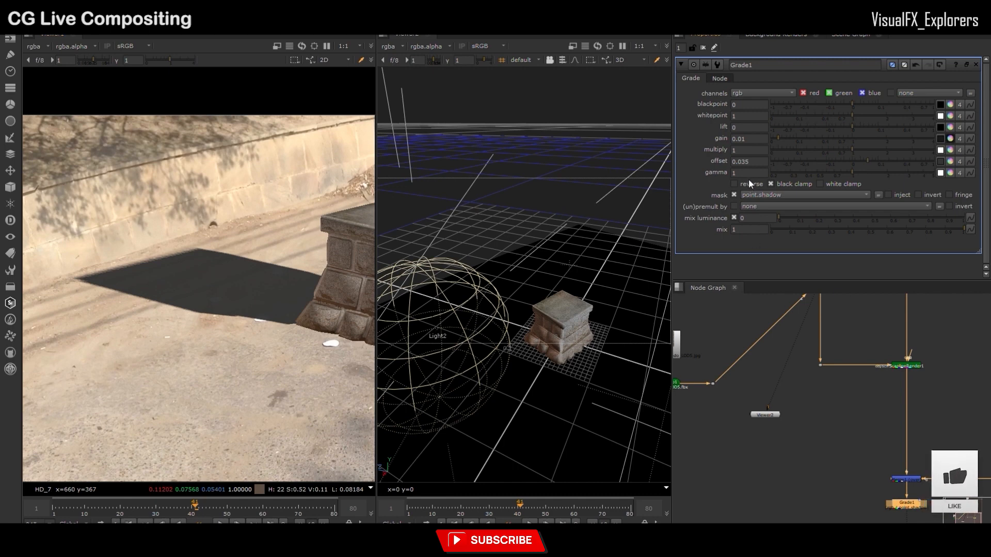
Tint Grade1's gain to red 0.015, green 0.003645 and blue -0.006028, and set its mix to 0.84
key("ctrl+z")
left_click_drag(751, 198, 750, 191)
left_click_drag(763, 282, 708, 282)
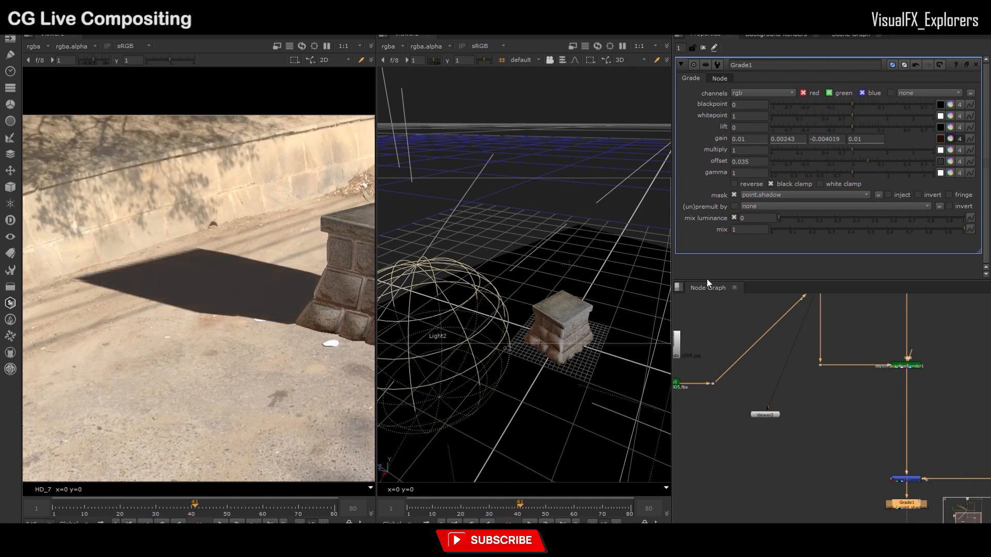
left_click_drag(874, 223, 932, 230)
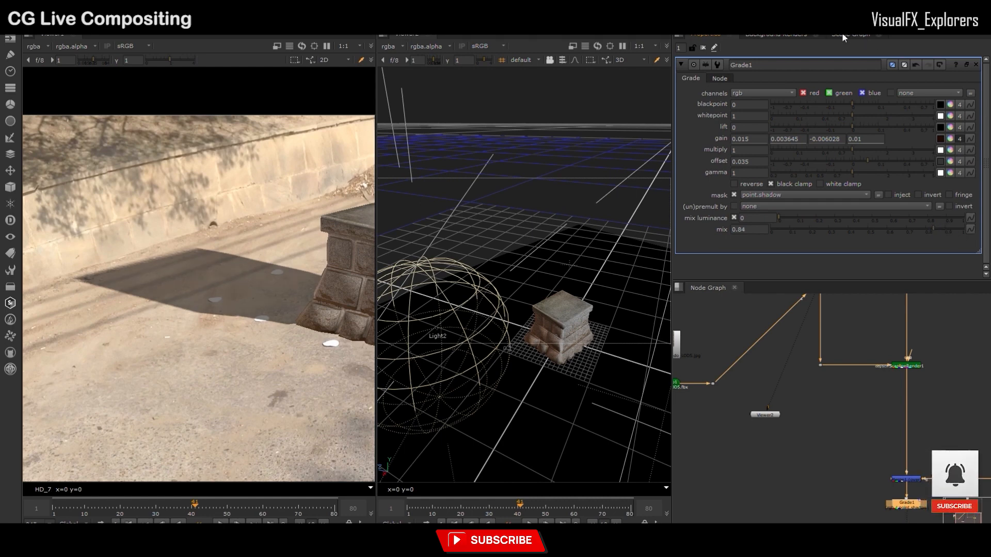
Try a mix of 0.98 on Grade1 with the whole composited frame in view
scroll(849, 400, "down", 2)
middle_click_drag(873, 469, 766, 444)
scroll(766, 444, "up", 2)
left_click_drag(792, 439, 793, 444)
scroll(793, 444, "down", 1)
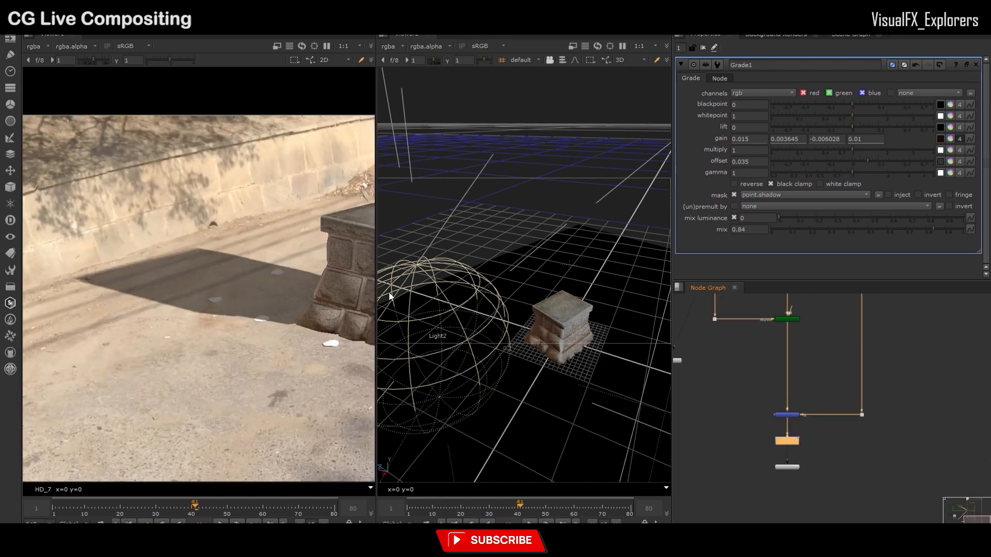
scroll(265, 346, "down", 3)
middle_click_drag(271, 352, 174, 359)
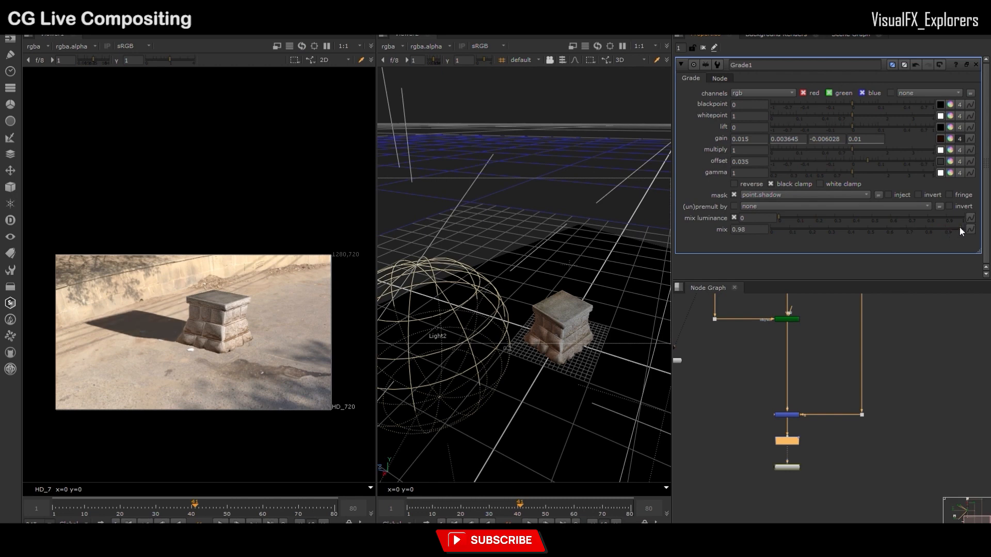
Try a Blur node below Grade1 on the point shadow channel with size 34, and delete that node
scroll(792, 445, "up", 2)
key("b")
left_click(783, 447)
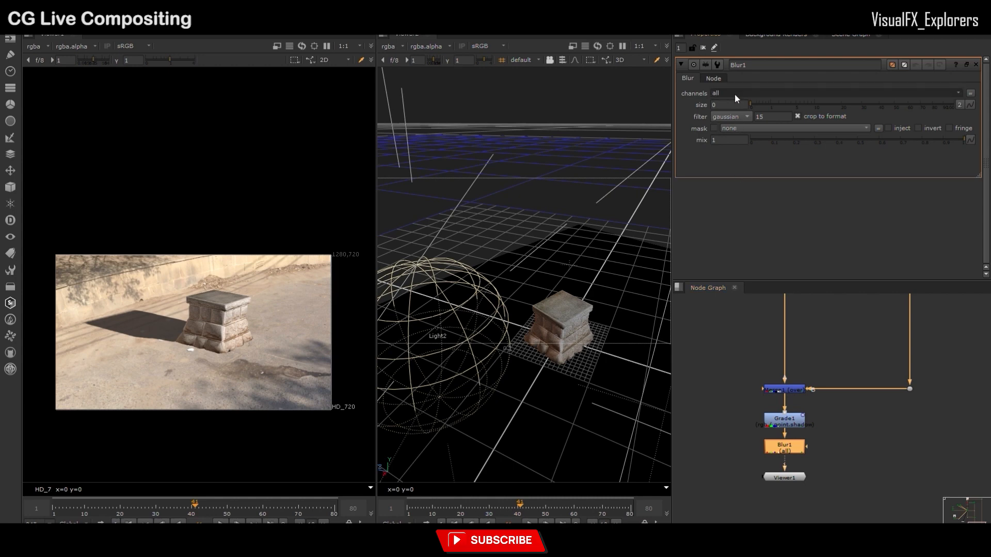
left_click(739, 158)
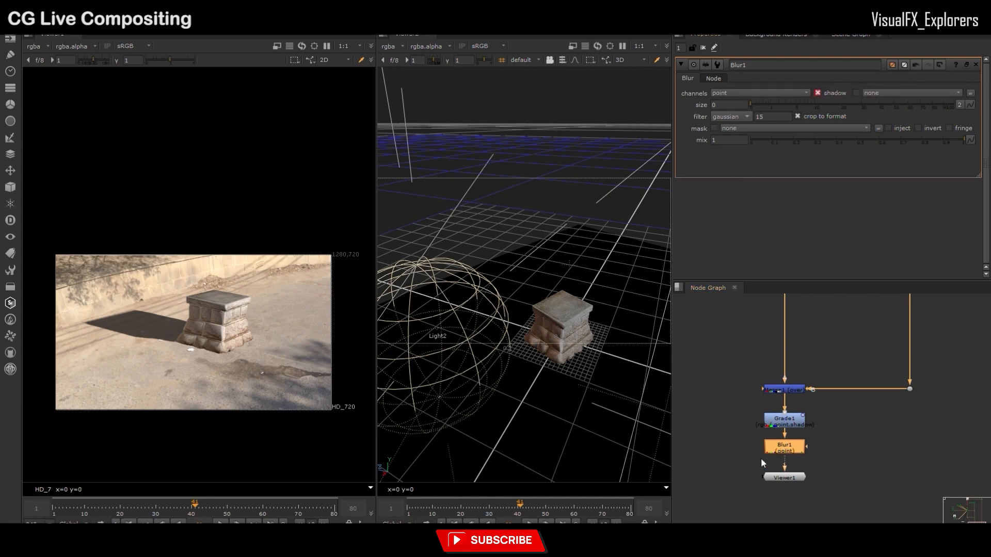
scroll(154, 335, "up", 5)
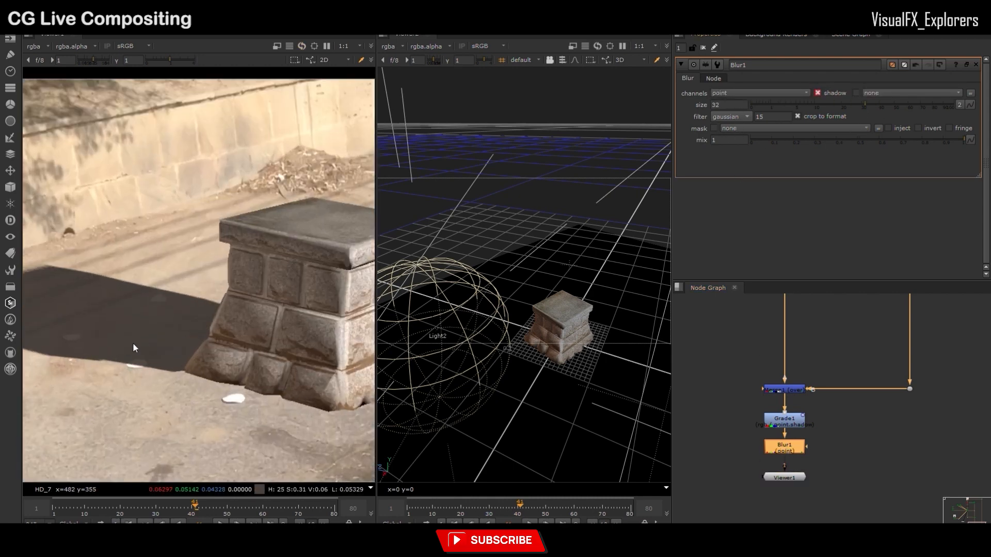
left_click(807, 106)
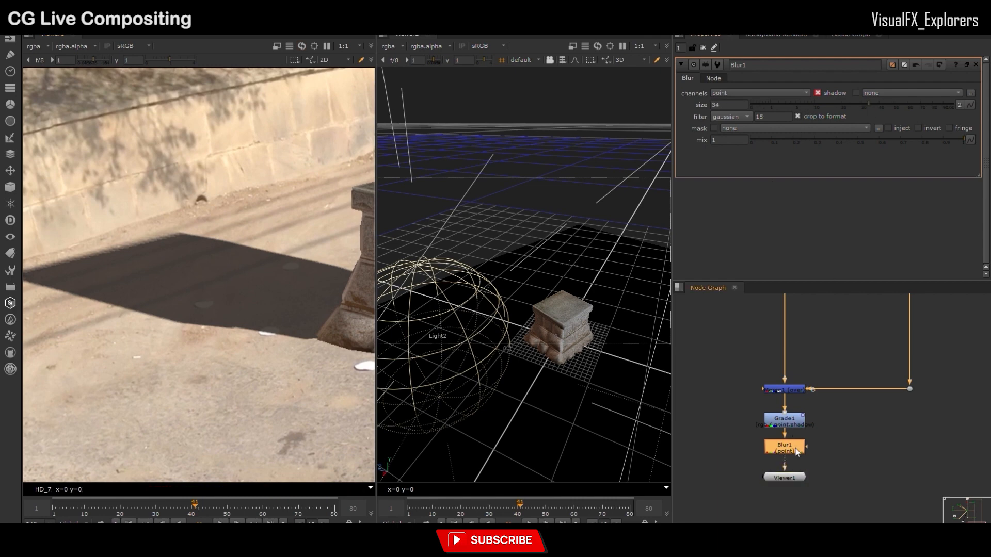
key("Delete")
Insert a Blur node between ScanlineRender1 and the merge, and set its size to 14.2
scroll(746, 416, "down", 2)
middle_click_drag(746, 355, 745, 424)
left_click(745, 424)
key("b")
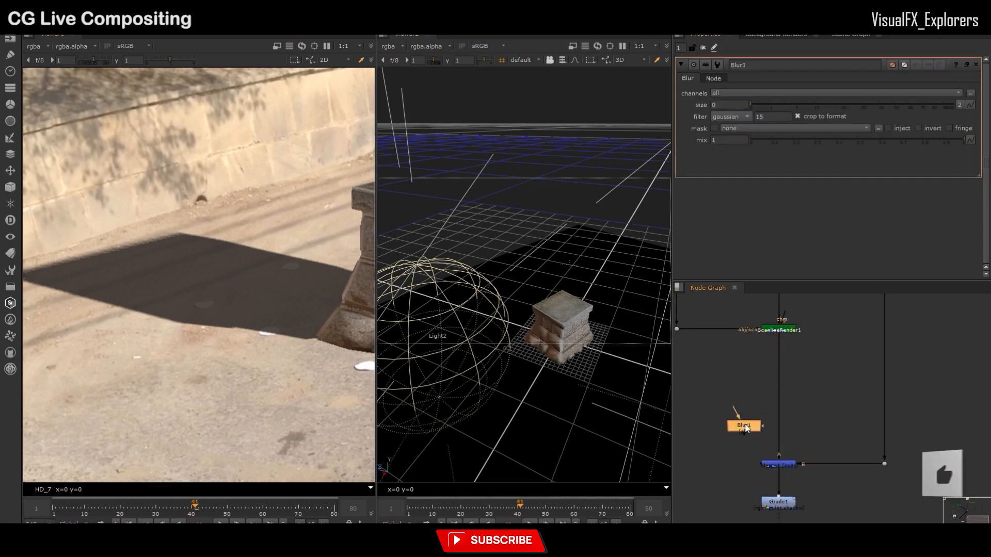
left_click_drag(745, 424, 778, 415)
left_click(804, 105)
left_click_drag(806, 106, 827, 106)
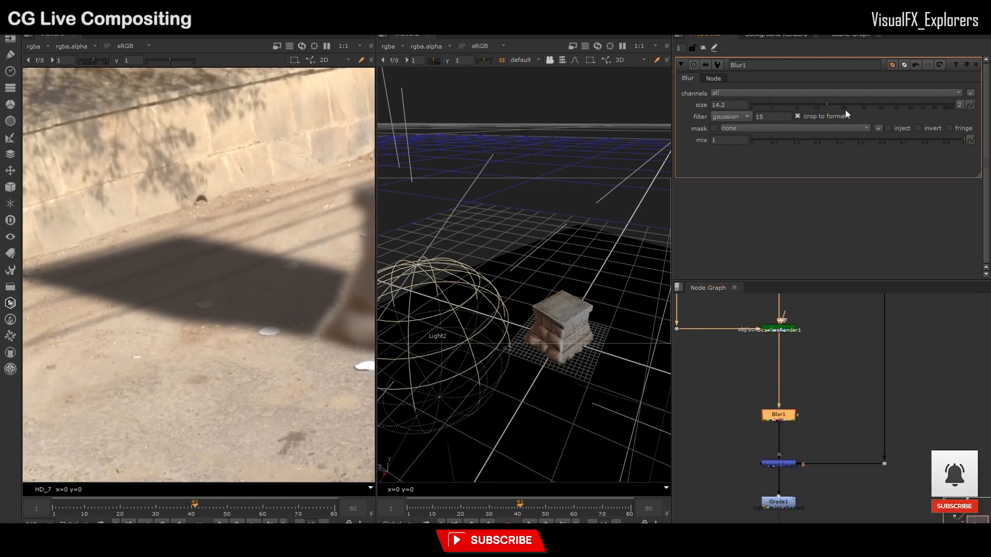
Connect a new Roto node to Blur1's mask and draw a closed Bezier around the pedestal's ground shadow
left_click(781, 371)
key("o")
left_click_drag(796, 415, 704, 420)
scroll(361, 250, "down", 2)
left_click(98, 208)
left_click_drag(83, 309, 136, 334)
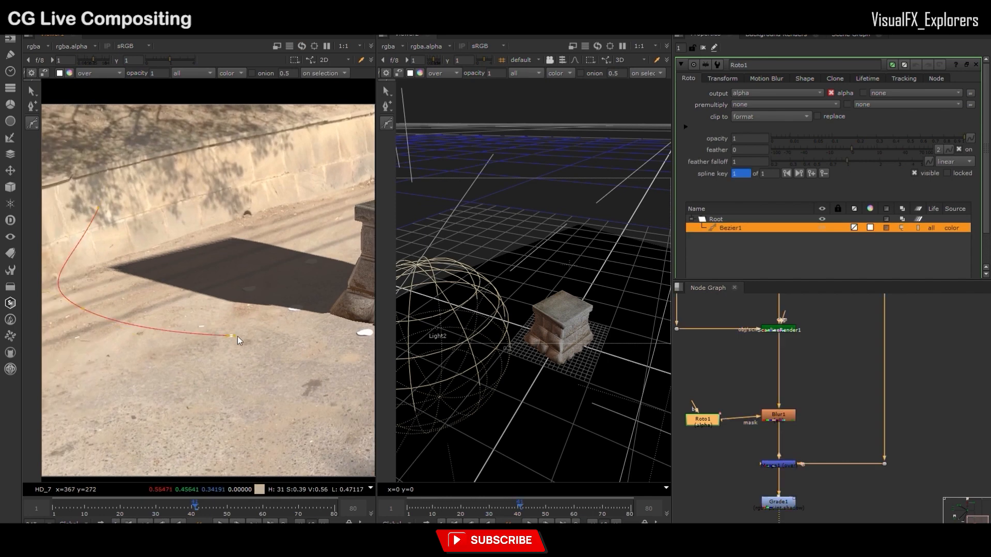
left_click(99, 208)
scroll(101, 203, "down", 2)
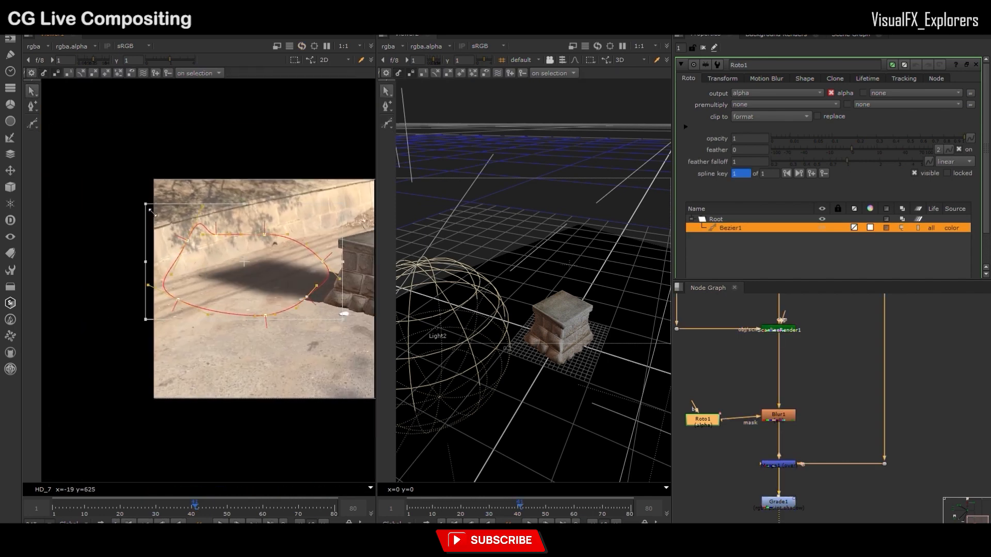
Feather the Bezier shape outward and shift it toward the shadow's far end, away from the pedestal
key("e")
key("e")
key("e")
left_click_drag(243, 265, 212, 261)
left_click(292, 324)
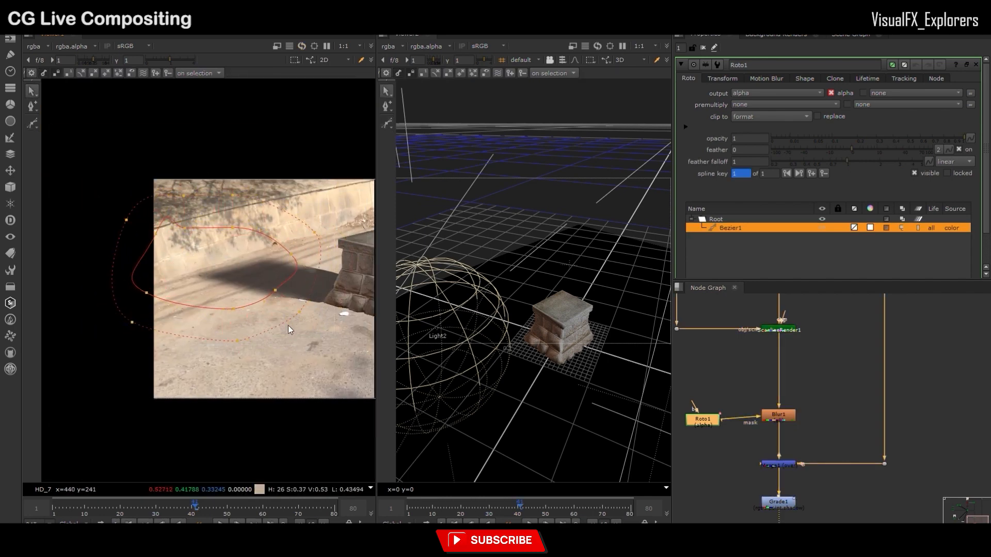
left_click_drag(300, 312, 299, 315)
scroll(277, 294, "down", 3)
key("ctrl+a")
left_click_drag(257, 289, 256, 280)
Set Blur1's size to 8 and its mix to 0.61
double_click(784, 418)
left_click_drag(810, 106, 838, 108)
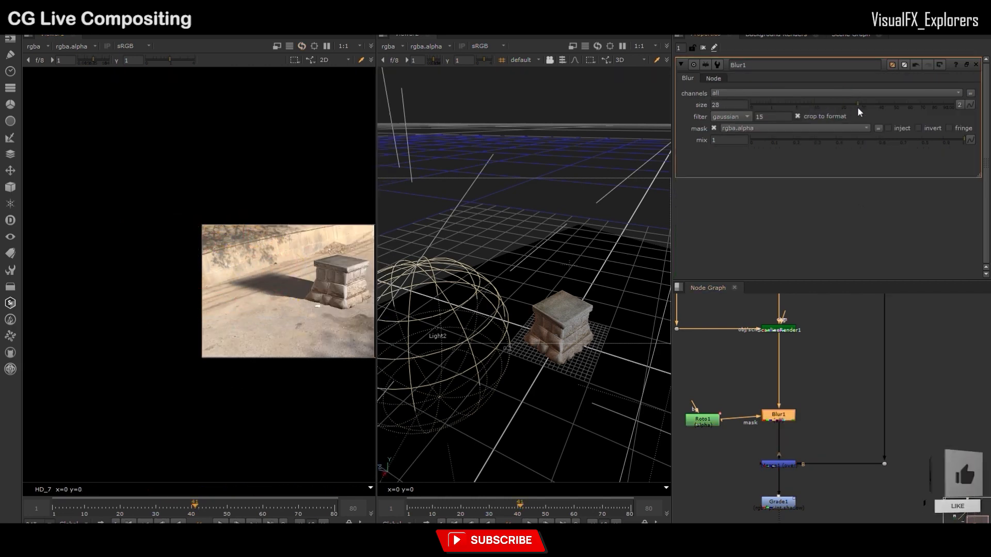
left_click_drag(824, 107, 807, 104)
scroll(281, 361, "up", 2)
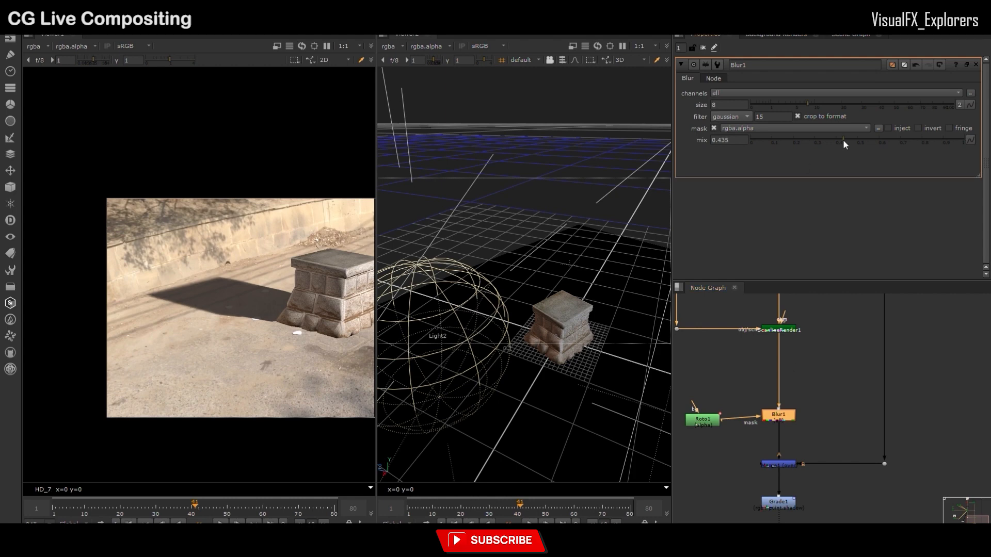
scroll(248, 299, "up", 3)
scroll(248, 298, "down", 1)
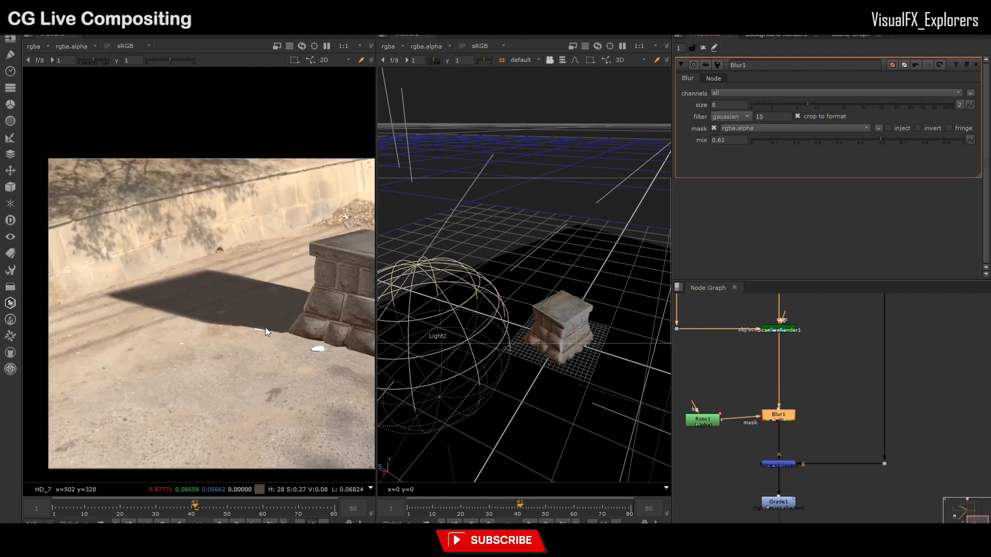
Reposition Roto1's Bezier over the shadow's far end, and key its position at frame 80
middle_click_drag(248, 298, 236, 334)
scroll(236, 334, "down", 1)
double_click(708, 422)
scroll(183, 324, "down", 4)
left_click_drag(73, 240, 272, 405)
left_click_drag(183, 344, 193, 342)
left_click(220, 319)
left_click_drag(56, 222, 355, 472)
key("End")
left_click_drag(197, 328, 184, 327)
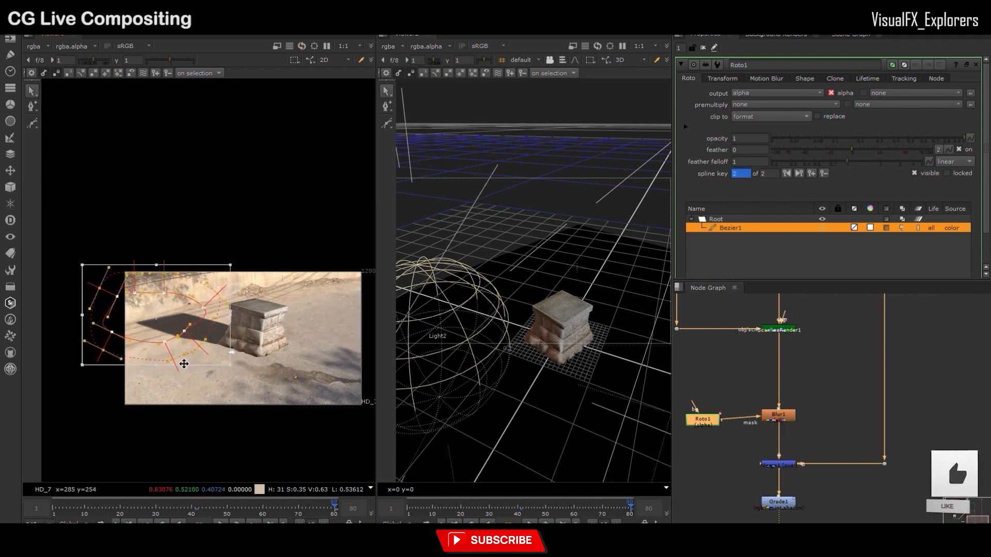
Key Roto1's shape over the shadow's far end at frame 1 and check its alignment at in-between frames
key("Home")
left_click_drag(197, 328, 170, 331)
left_click(129, 507)
left_click(277, 507)
left_click(702, 48)
Inspect the softened shadow edge in an enlarged viewer, return to frame 1 and restore the normal layout
scroll(180, 362, "up", 2)
key("space")
scroll(425, 360, "up", 5)
scroll(459, 371, "down", 1)
middle_click_drag(459, 375, 472, 353)
left_click(32, 506)
key("space")
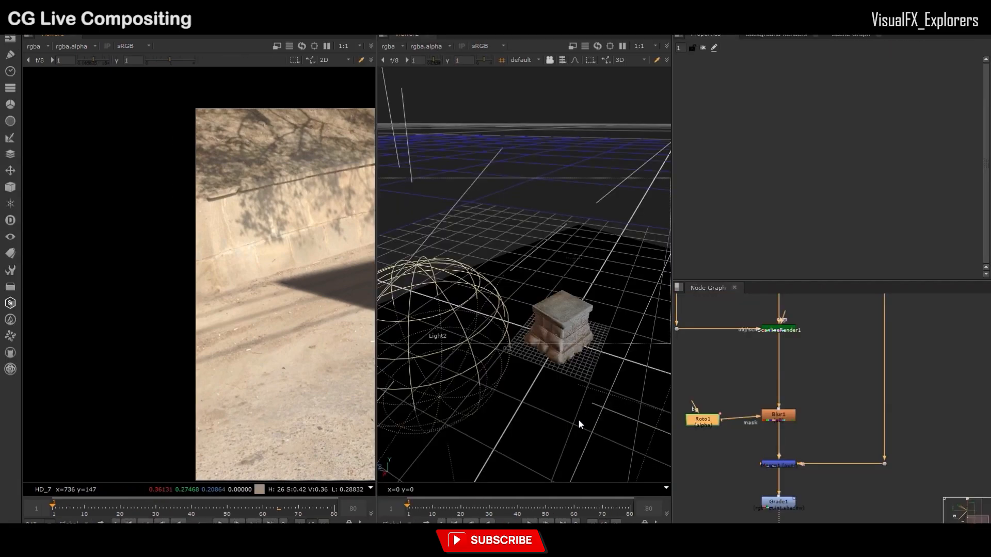
Set Grade1's mix to 0.915 to deepen the shadow
double_click(778, 501)
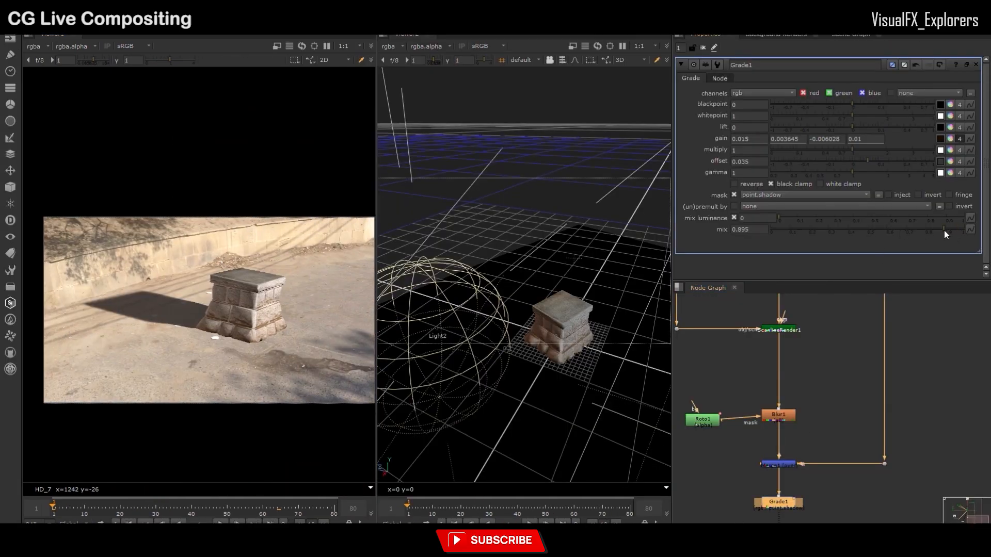
left_click_drag(944, 232, 947, 232)
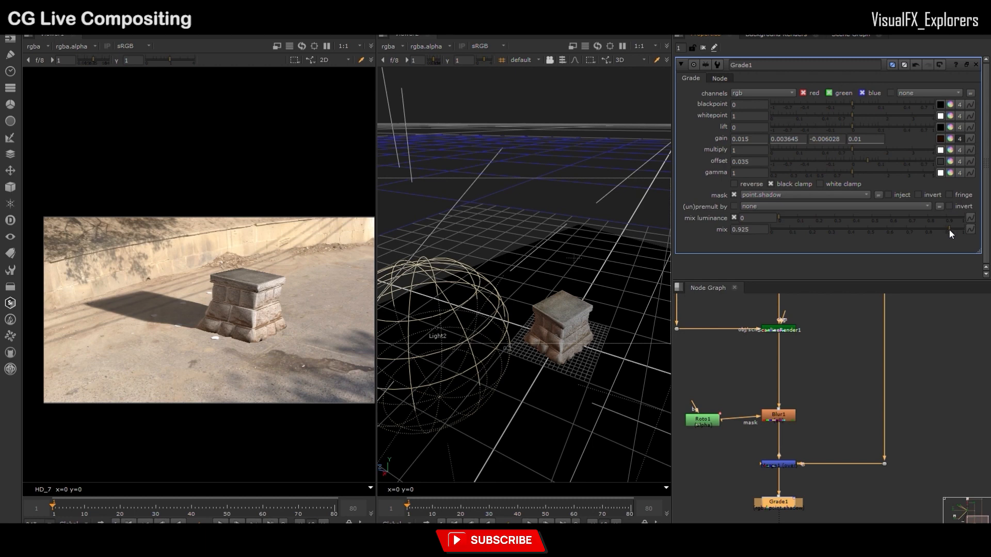
left_click_drag(946, 228, 952, 227)
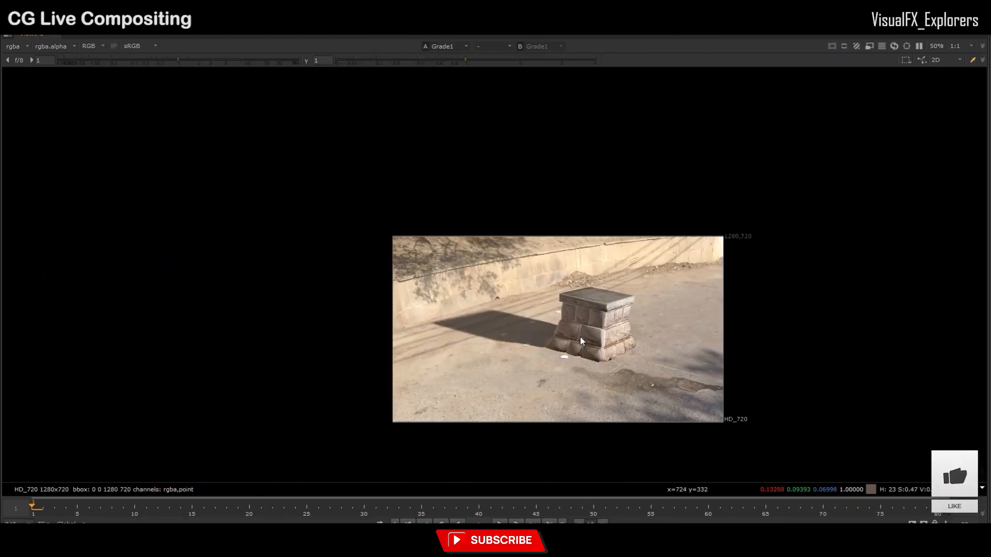
Compare the pedestal and shadow with the footage in the red, green and blue channels, then return to full color
scroll(580, 337, "up", 3)
key("r")
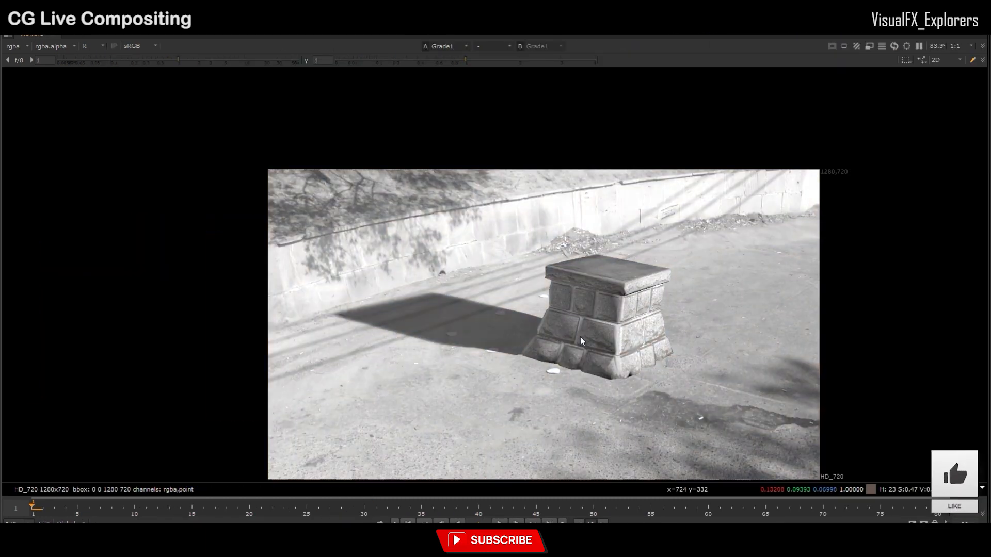
key("g")
key("b")
key("b")
key("b")
key("b")
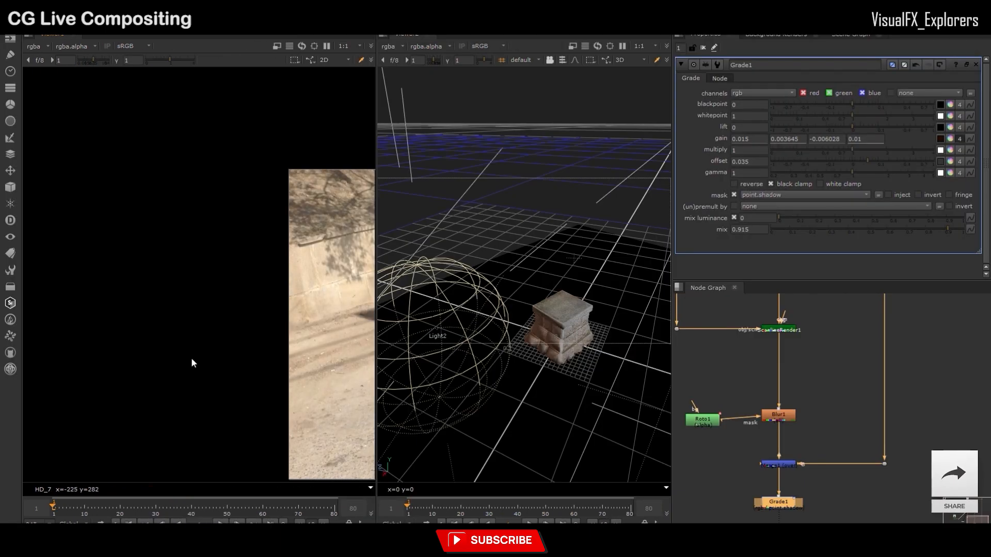
scroll(192, 360, "down", 3)
scroll(192, 368, "up", 3)
middle_click_drag(221, 374, 205, 382)
Make room below Grade1 in the node graph and add a second Grade node there
middle_click_drag(782, 499, 796, 417)
left_click_drag(740, 403, 848, 477)
mouse_move(799, 426)
left_mouse_down()
mouse_move(798, 483)
mouse_move(804, 420)
left_mouse_up()
left_click(761, 442)
left_click(765, 453)
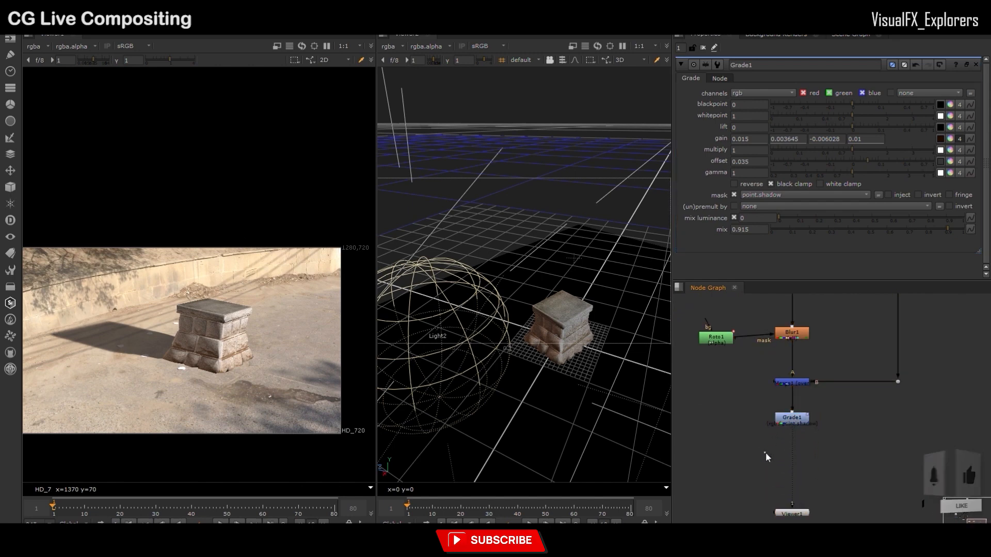
key("g")
left_click_drag(769, 456, 726, 420)
Route ScanlineRender1 through Dot nodes into Grade2's mask input and align the connection beside the main branch
left_click(726, 420)
key("period")
left_click_drag(811, 464, 688, 418)
scroll(726, 421, "down", 2)
middle_click_drag(702, 417, 750, 459)
scroll(732, 448, "up", 1)
left_click_drag(732, 449, 840, 320)
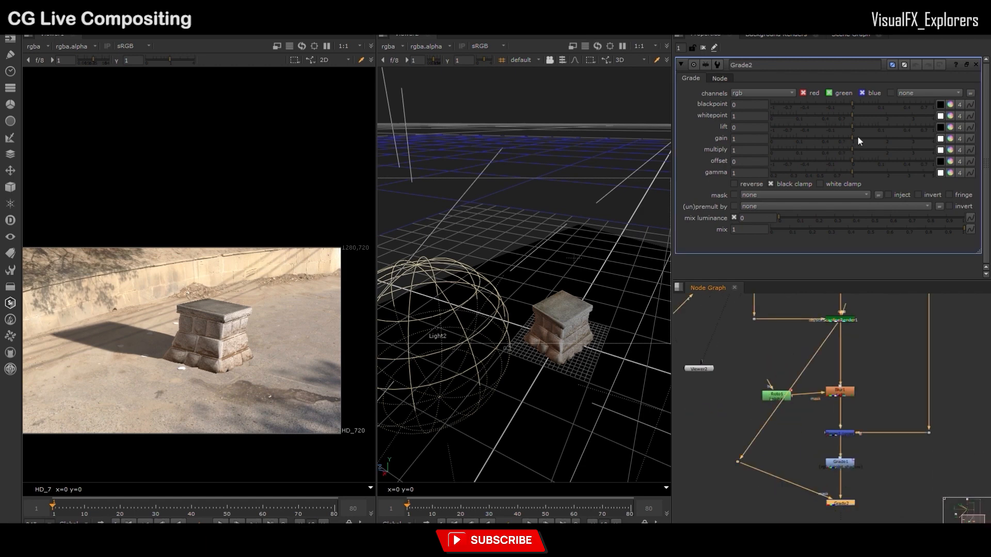
left_click(737, 463)
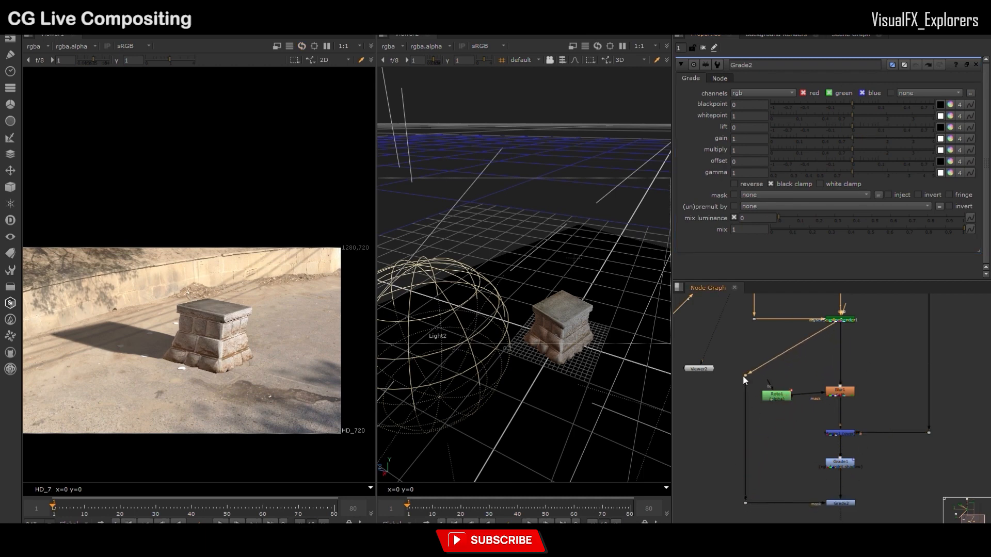
Try Grade2 gains of red 1.05, green 1.2 and blue 1.2 channel by channel, and compare with Grade2 disabled
left_click(841, 504)
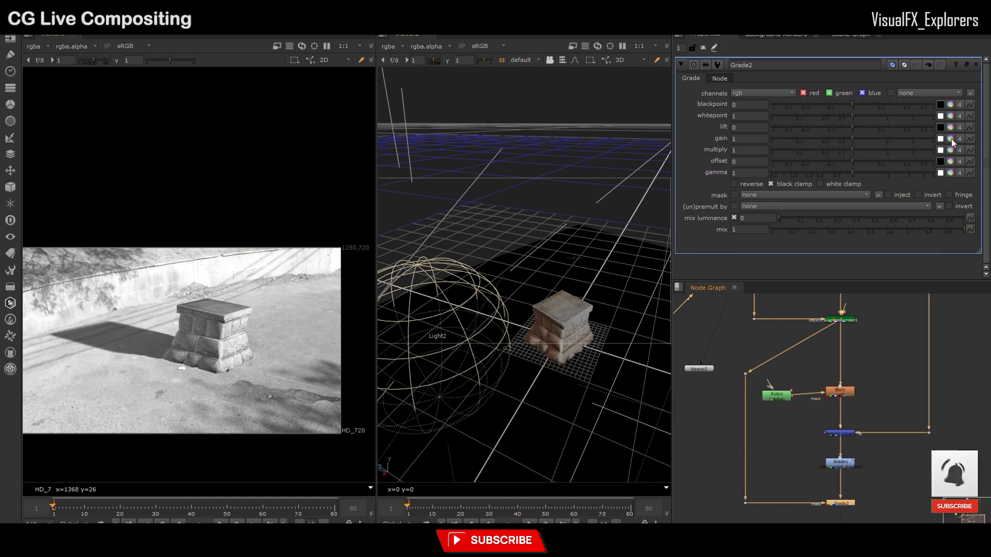
mouse_move(751, 330)
left_mouse_down()
mouse_move(760, 329)
mouse_move(752, 331)
left_mouse_up()
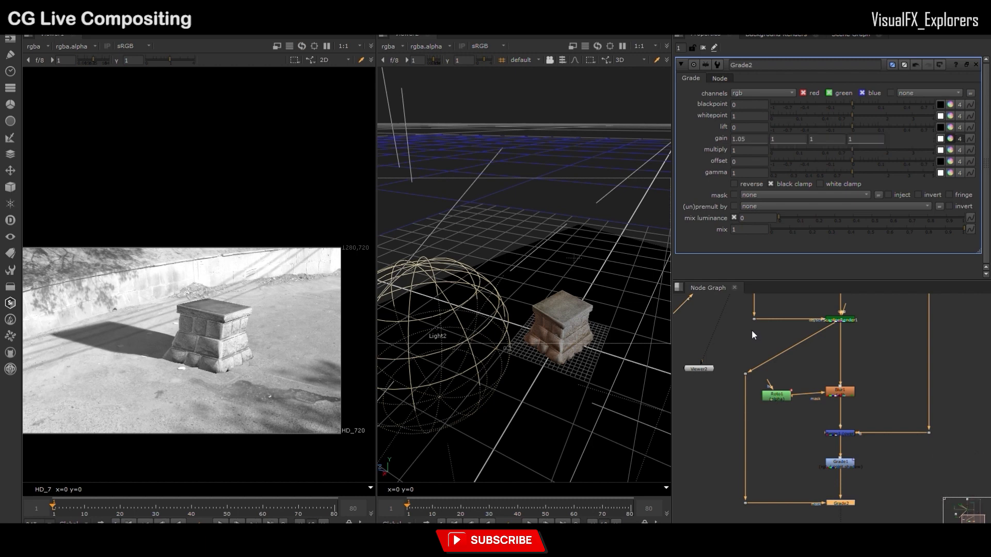
key("g")
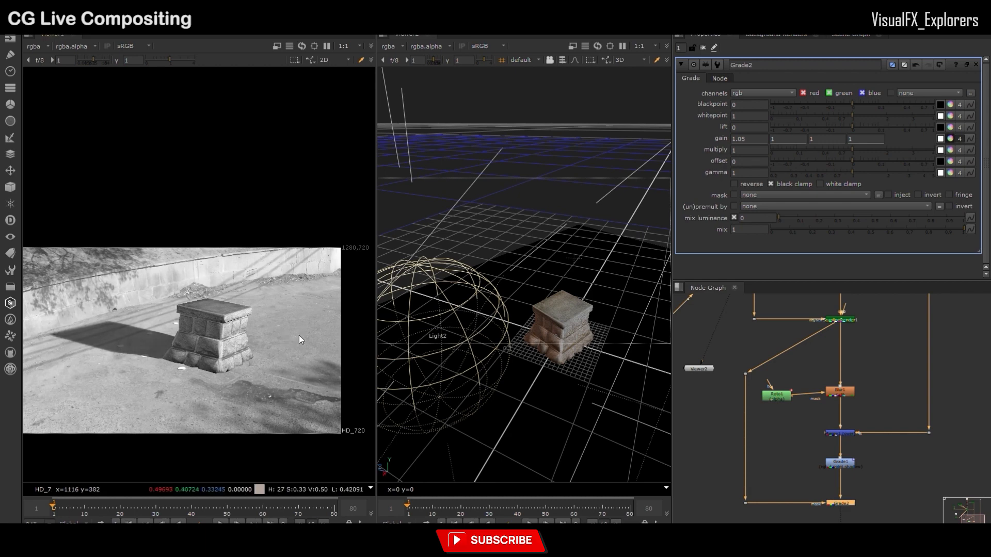
left_click(754, 342)
left_click_drag(752, 343, 753, 357)
key("b")
key("b")
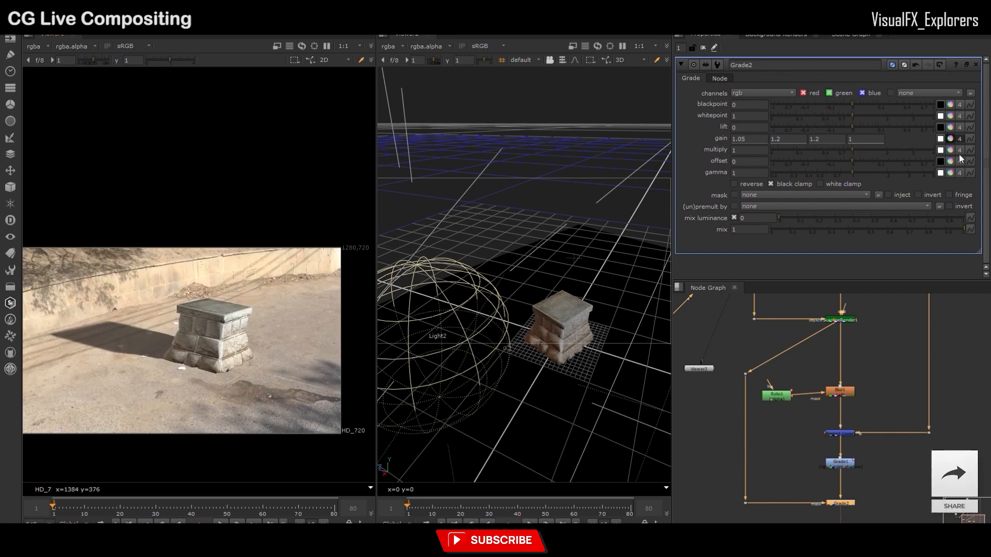
key("d")
key("d")
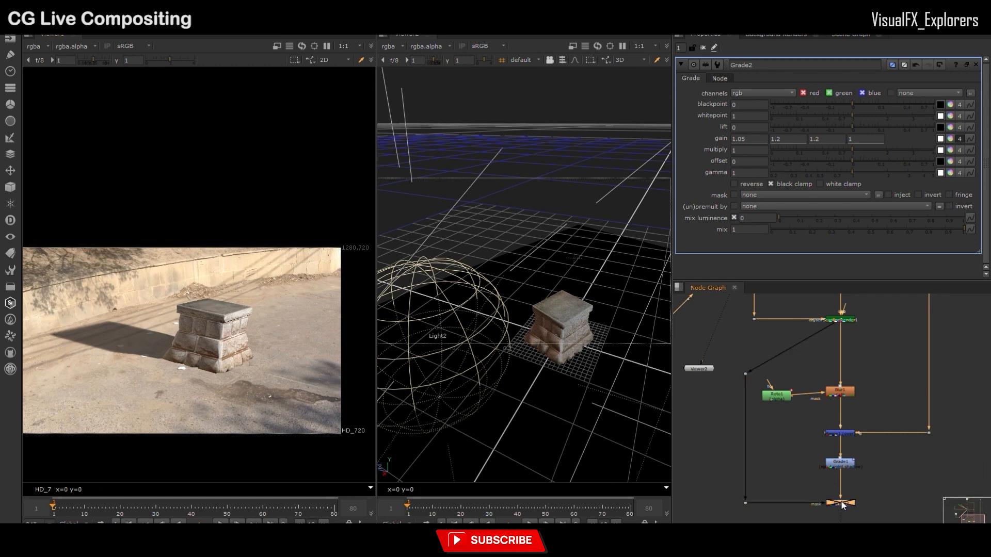
Set Grade2's gain to red 1.1, green 1.1 and blue 1.05, and disable Grade2 to compare the pedestal
left_click(949, 138)
left_click_drag(758, 180, 746, 192)
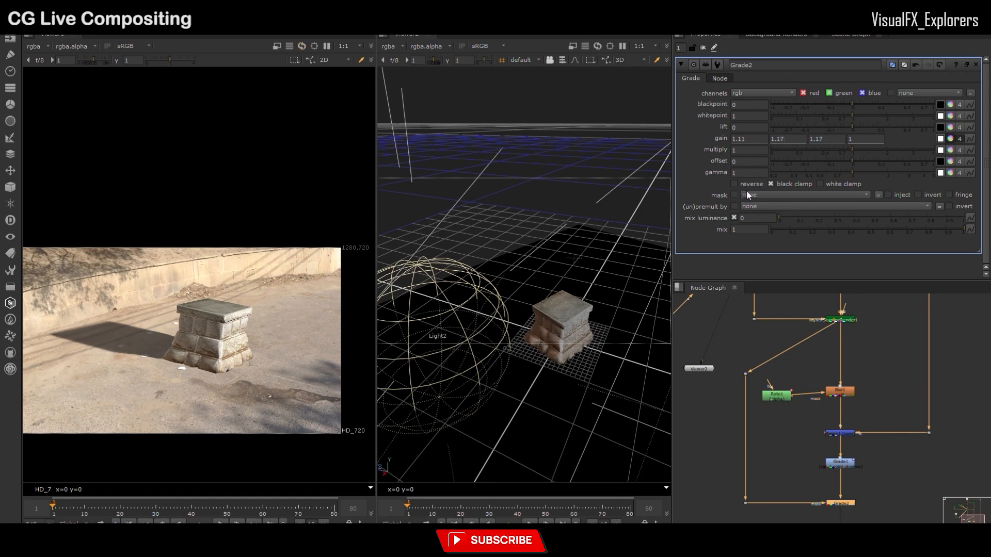
mouse_move(752, 342)
left_mouse_down()
mouse_move(753, 327)
mouse_move(752, 355)
left_mouse_up()
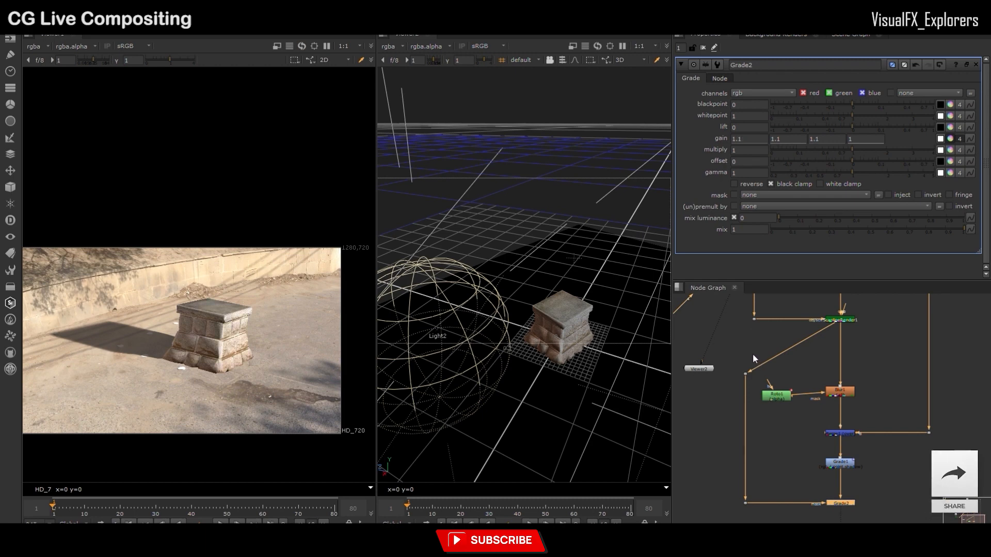
type("1.05")
key("Return")
scroll(166, 328, "up", 2)
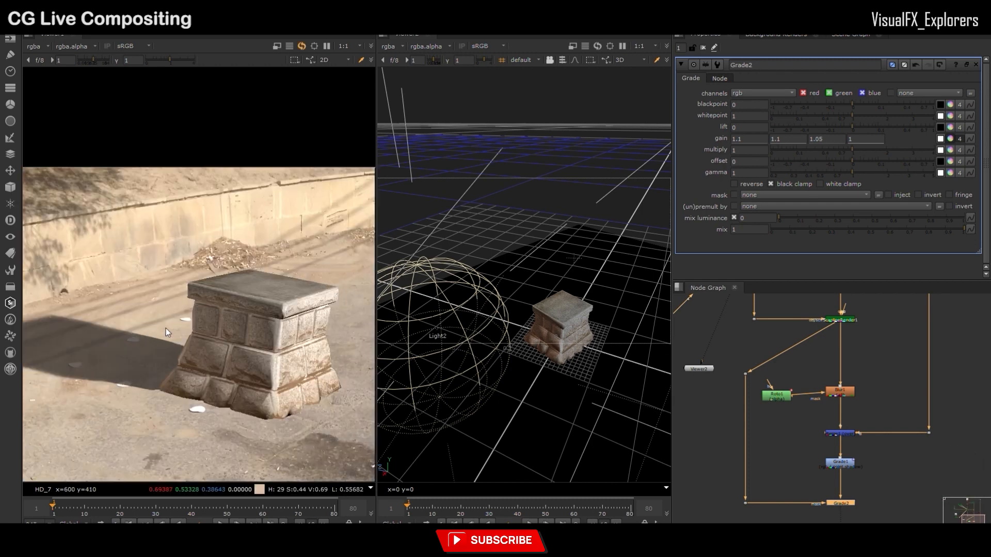
left_click(843, 503)
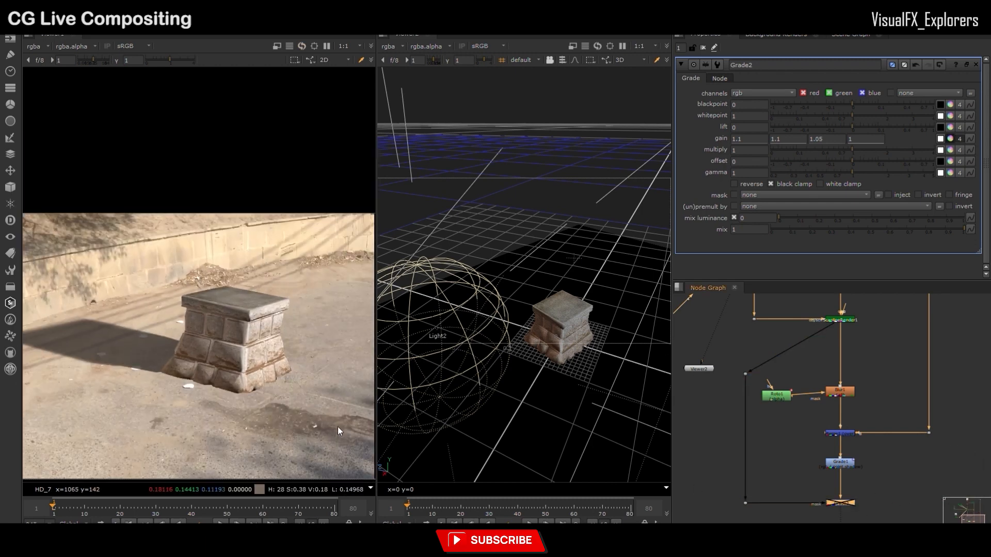